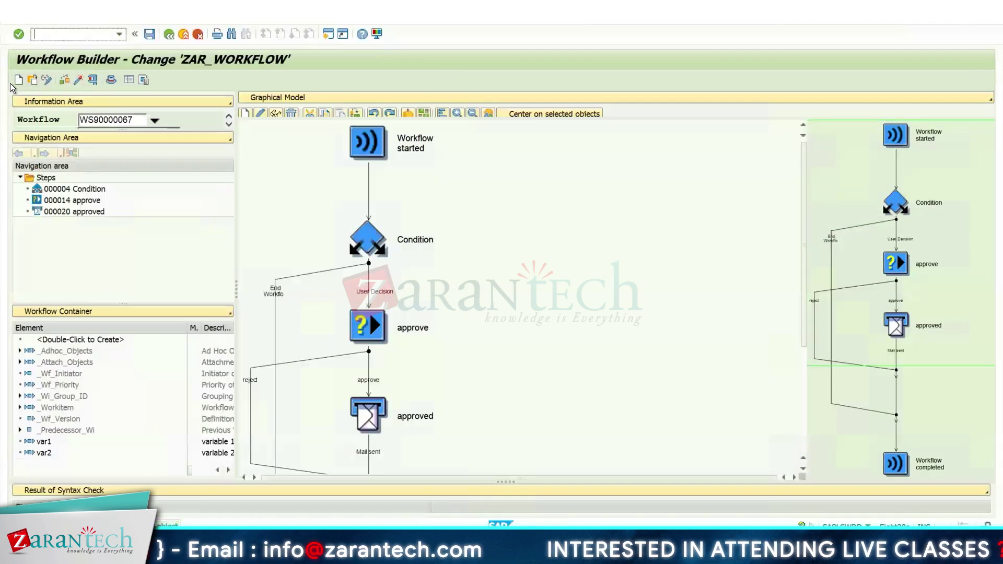
- Create a new workflow and show its workflow container elements
{"action": "left_click", "coordinate": [18, 80]}
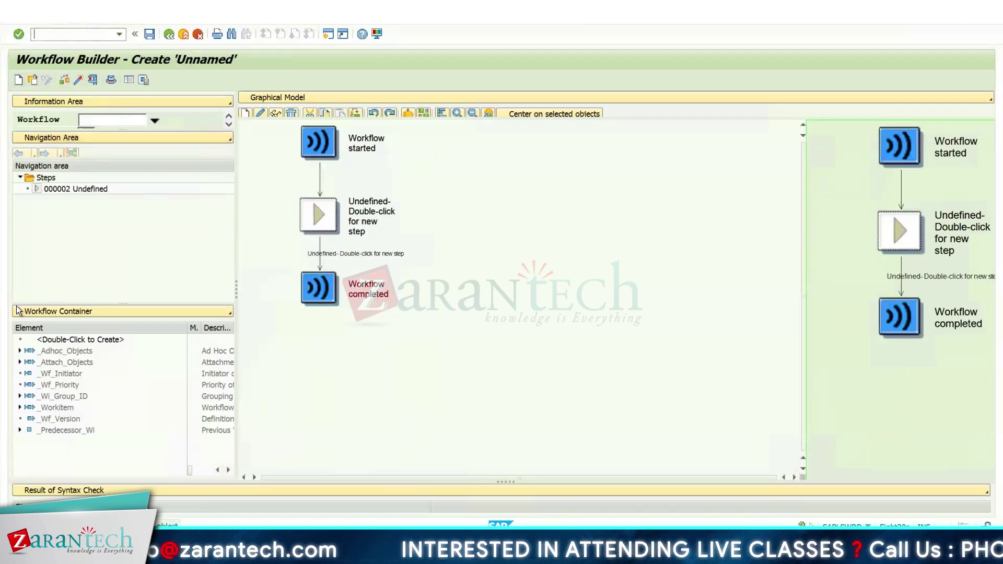
{"action": "left_click", "coordinate": [155, 314]}
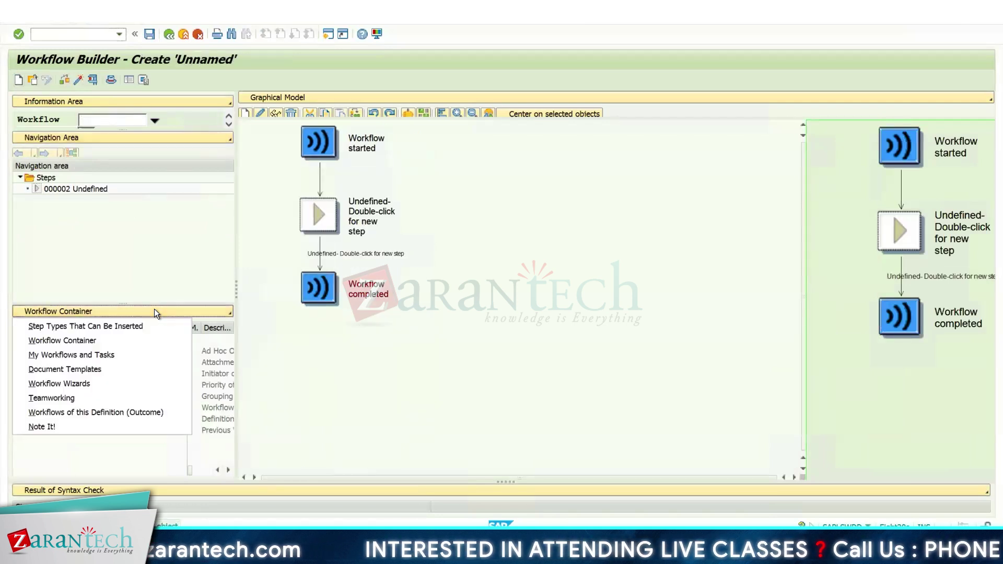
{"action": "left_click", "coordinate": [67, 341]}
- Start a new workflow container element var1 with the name var1 and the short description "variable 1"
{"action": "double_click", "coordinate": [50, 341]}
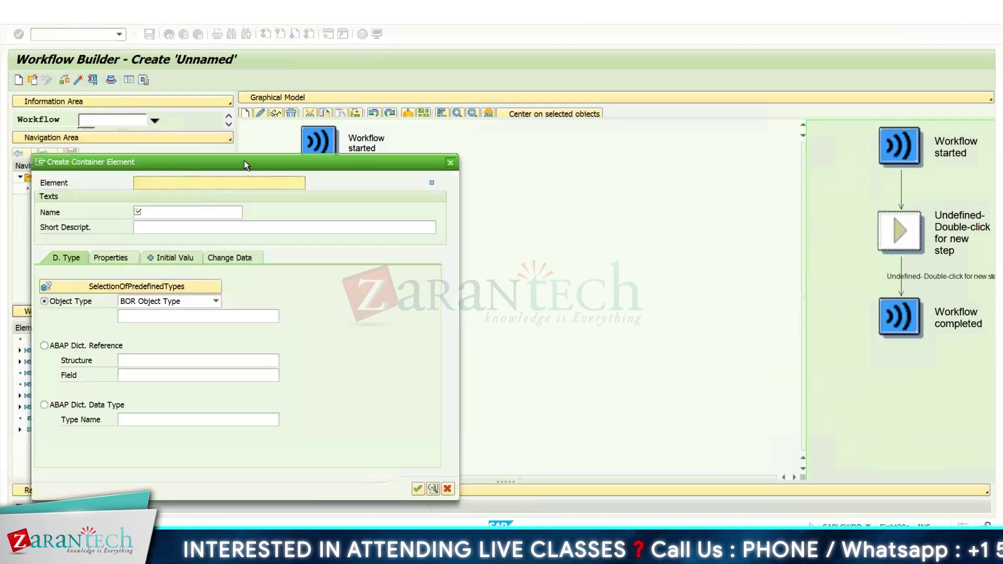
{"action": "left_click_drag", "start_coordinate": [244, 161], "coordinate": [403, 120]}
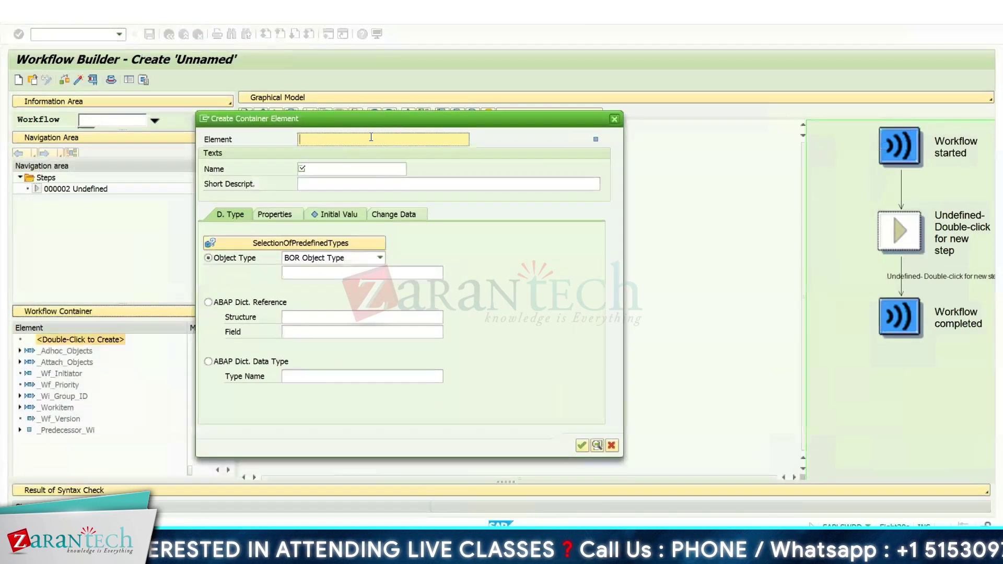
{"action": "type", "text": "var1"}
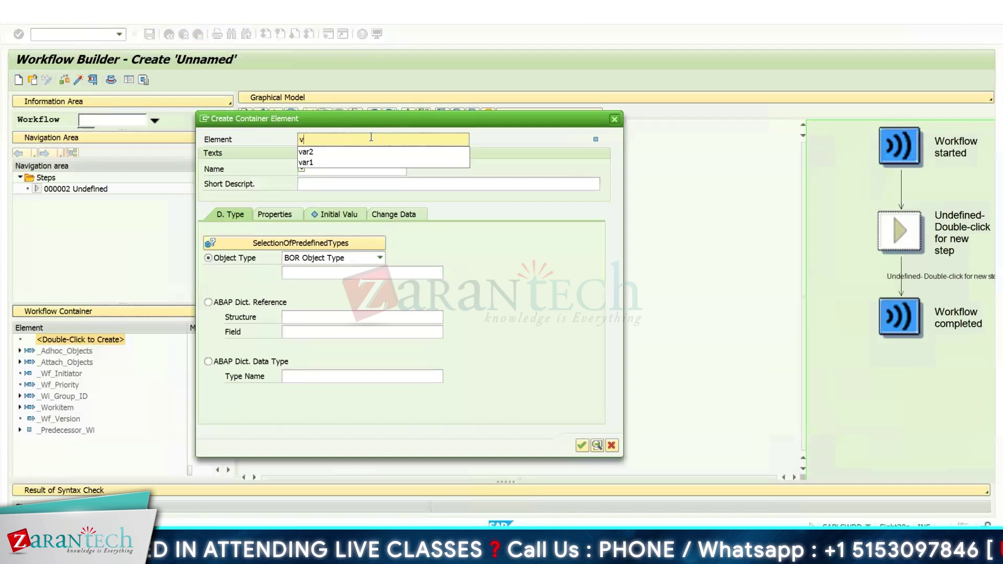
{"action": "left_click", "coordinate": [365, 169]}
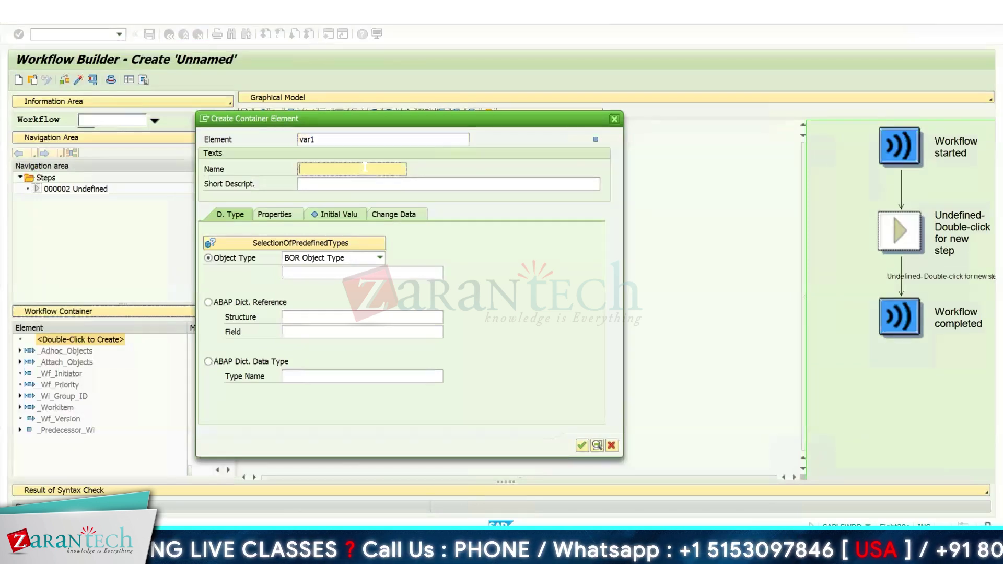
{"action": "type", "text": "var"}
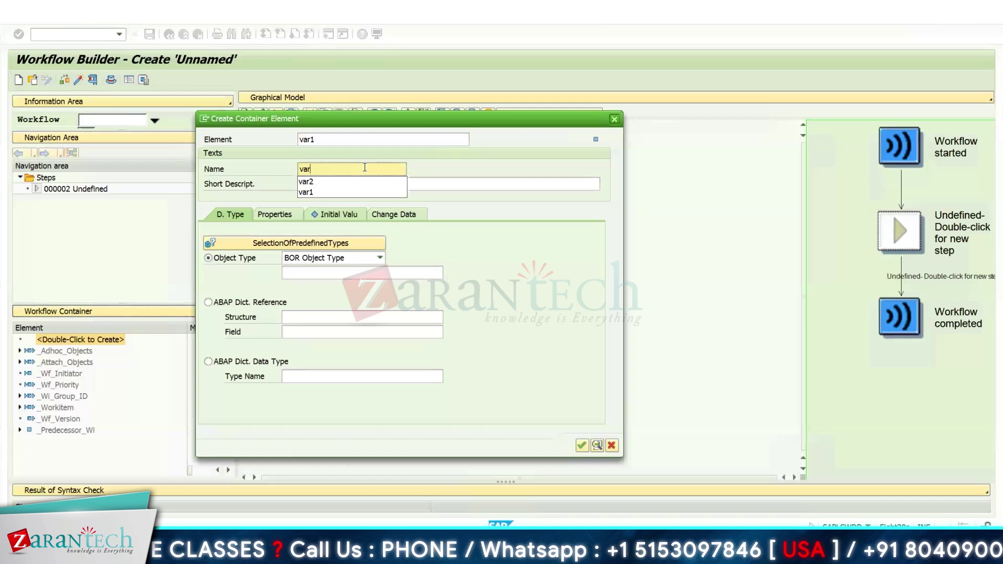
{"action": "type", "text": "1"}
{"action": "left_click", "coordinate": [371, 185]}
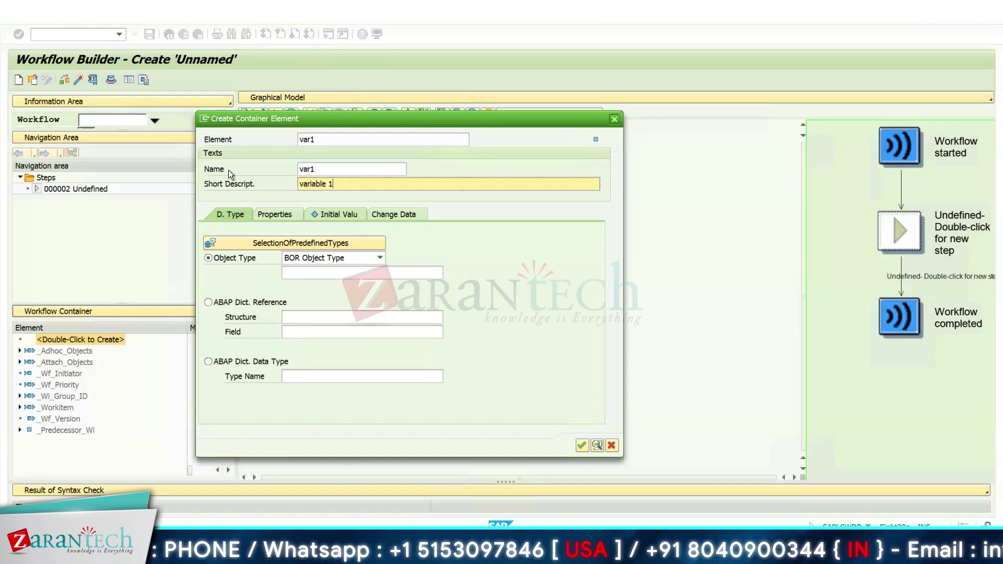
- Define var1 by ABAP Dictionary data type with the type name int1
{"action": "left_click", "coordinate": [218, 361]}
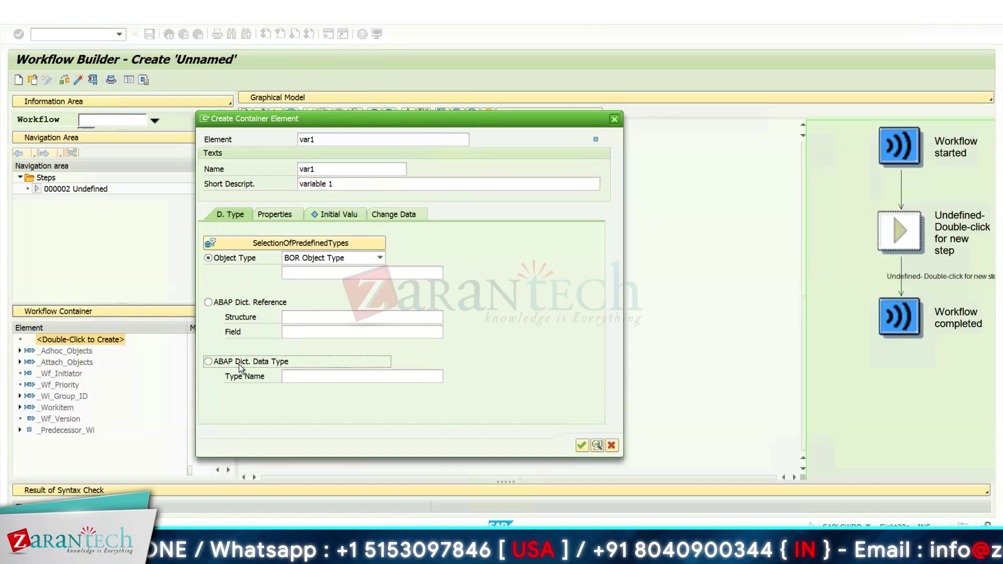
{"action": "left_click", "coordinate": [306, 376]}
{"action": "type", "text": "int"}
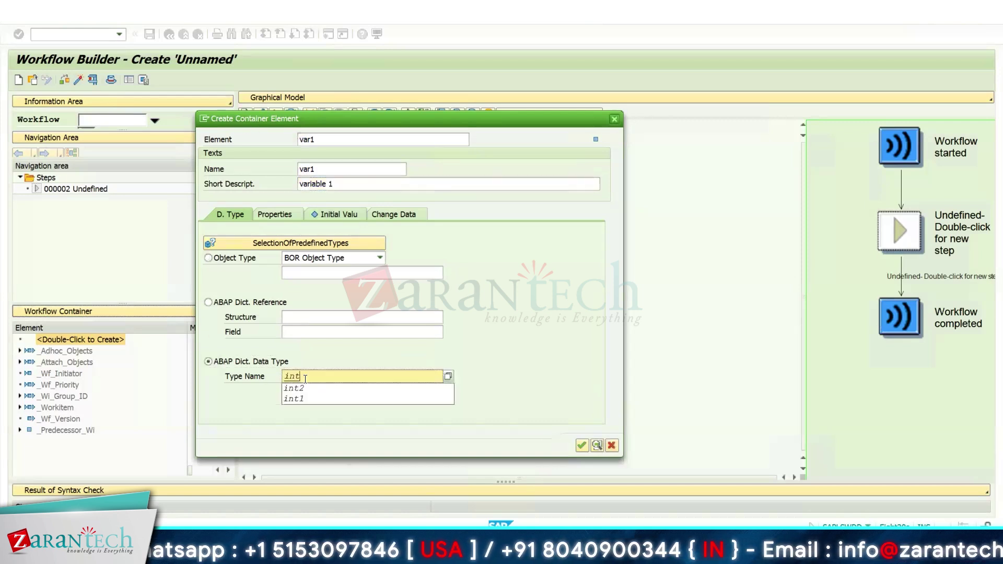
{"action": "type", "text": "1"}
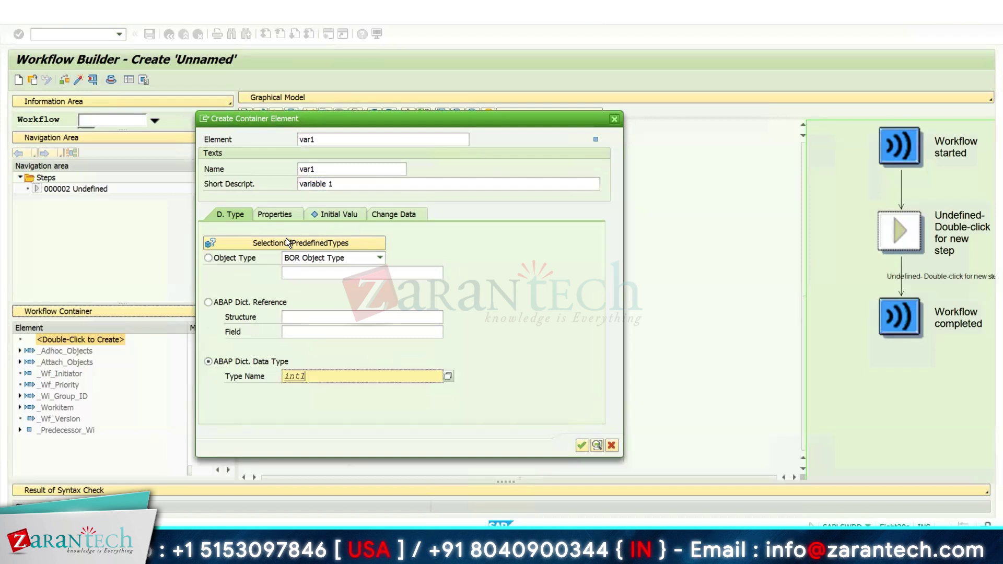
- Set var1 as an import and export parameter, check its initial value, and save the element
{"action": "left_click", "coordinate": [278, 212]}
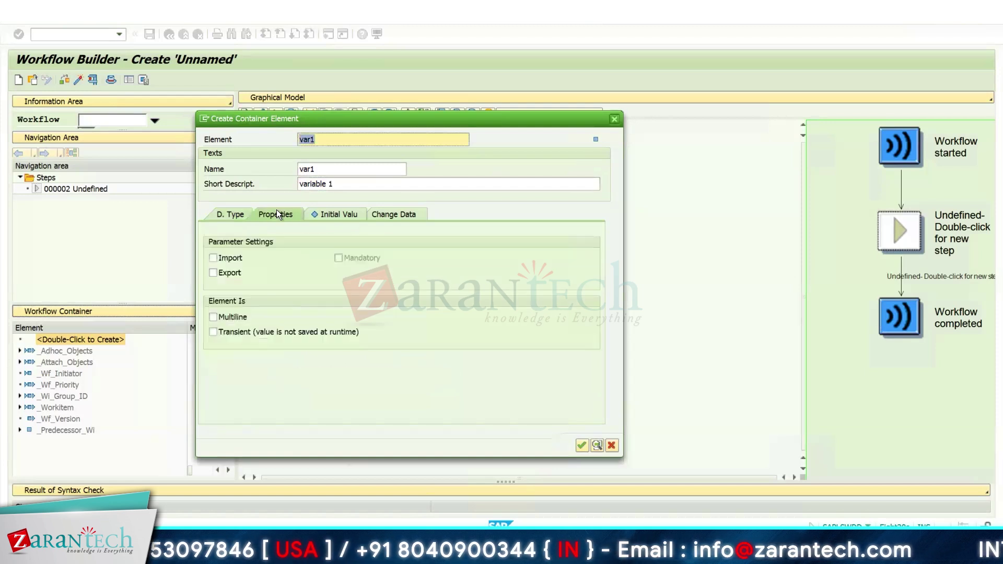
{"action": "left_click", "coordinate": [213, 258]}
{"action": "left_click", "coordinate": [213, 272]}
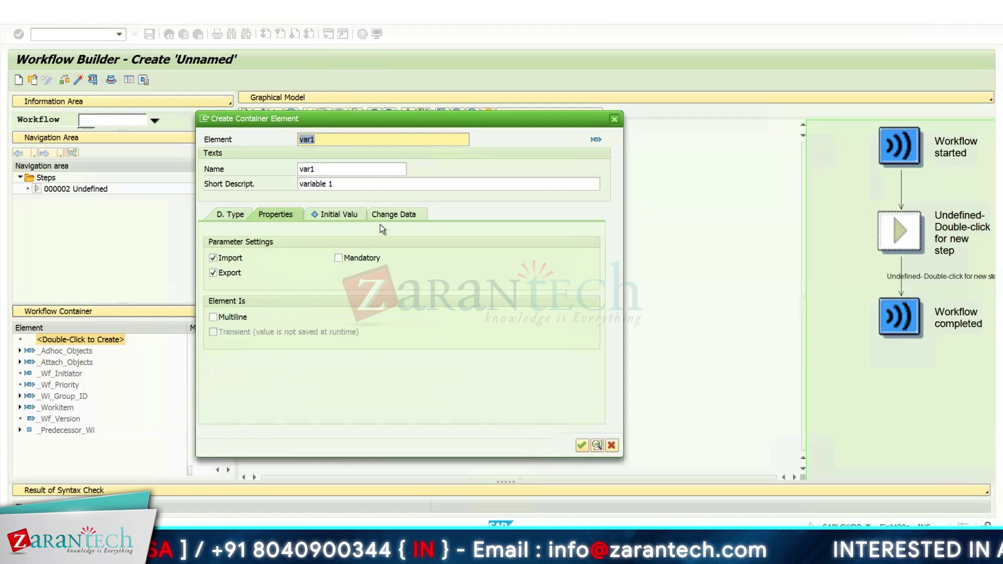
{"action": "left_click", "coordinate": [349, 218]}
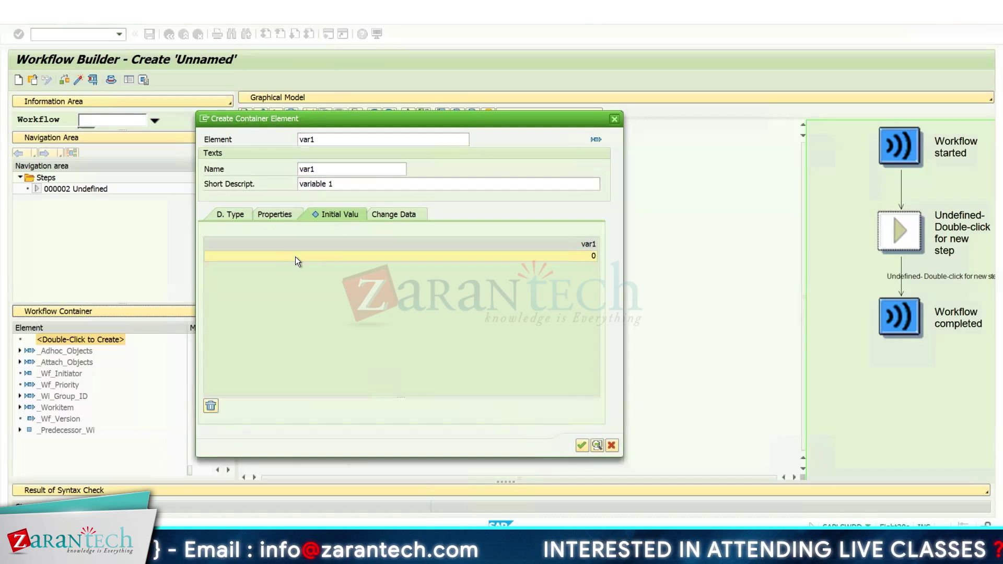
{"action": "left_click", "coordinate": [582, 446]}
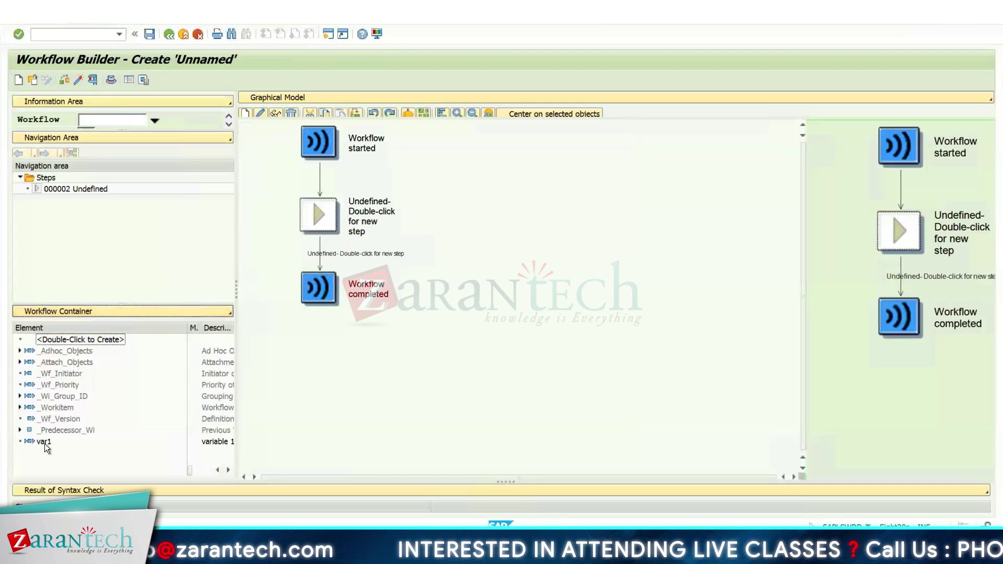
- Start a second container element var2 with the name var2 and the short description "variable 2"
{"action": "double_click", "coordinate": [63, 340]}
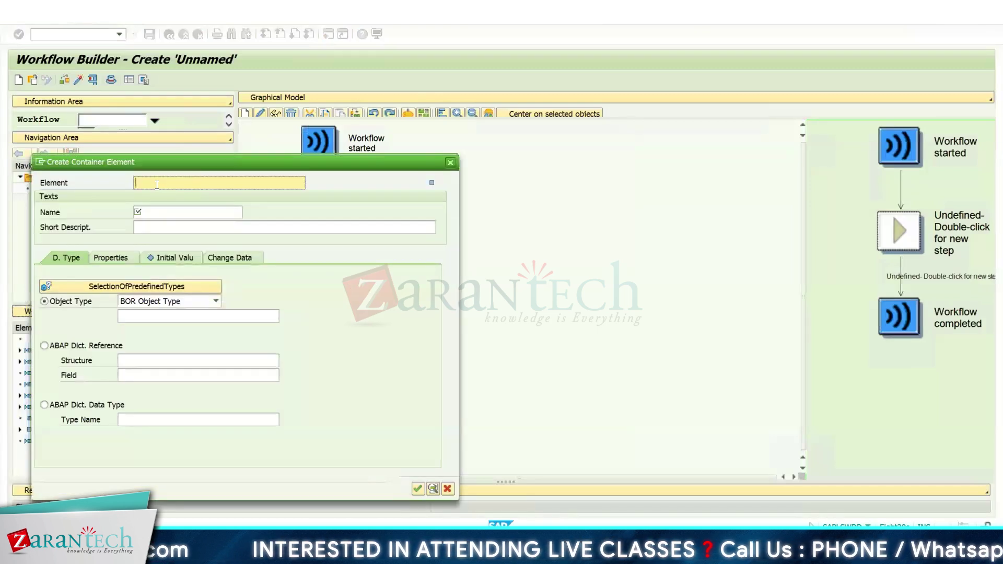
{"action": "left_click", "coordinate": [159, 212]}
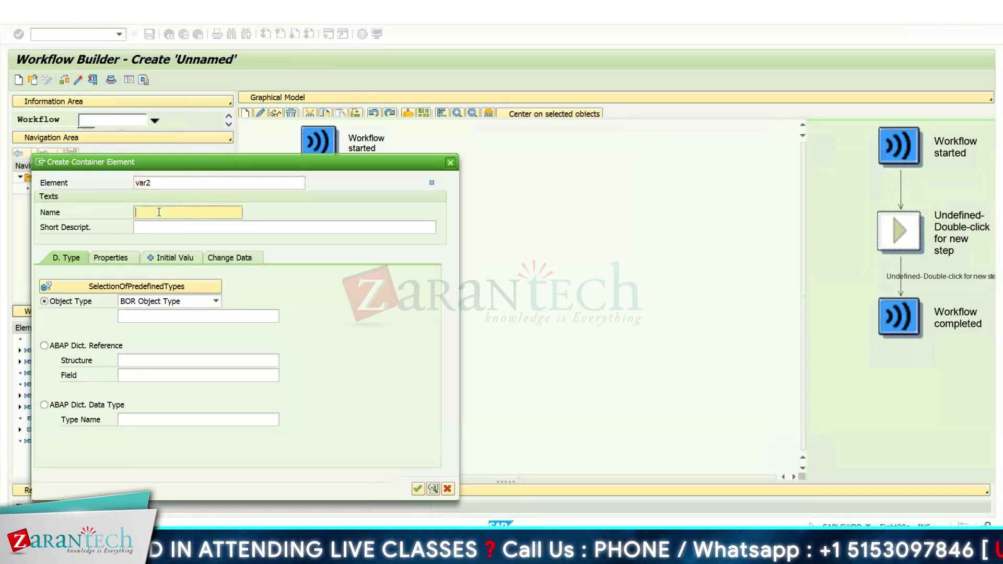
{"action": "type", "text": "var2"}
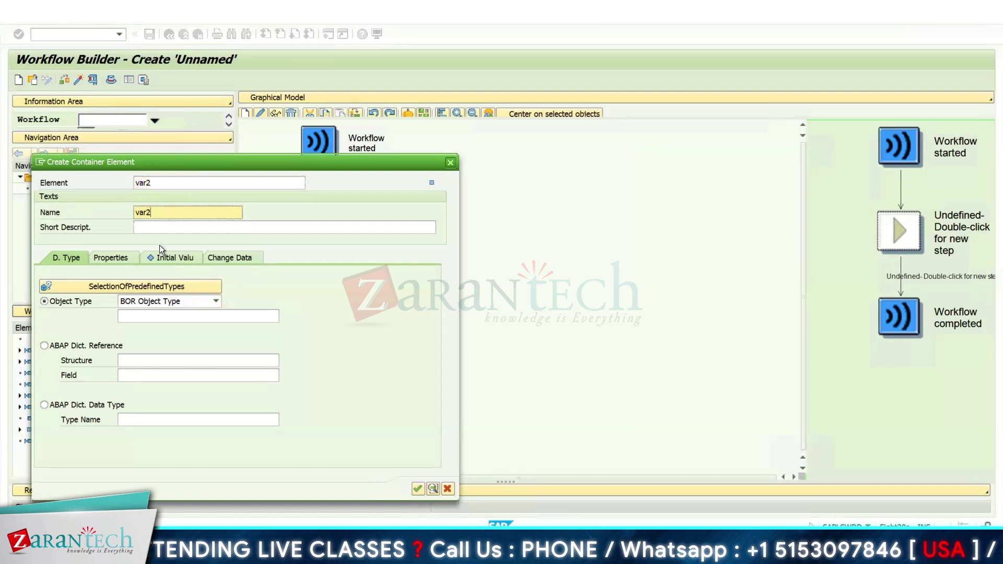
{"action": "key", "text": "Tab"}
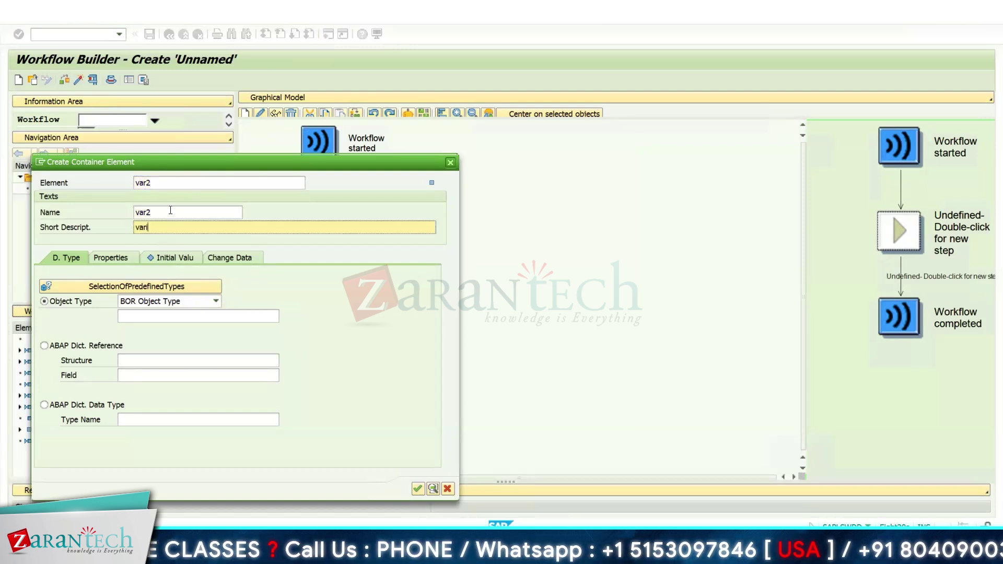
{"action": "type", "text": "variable 2"}
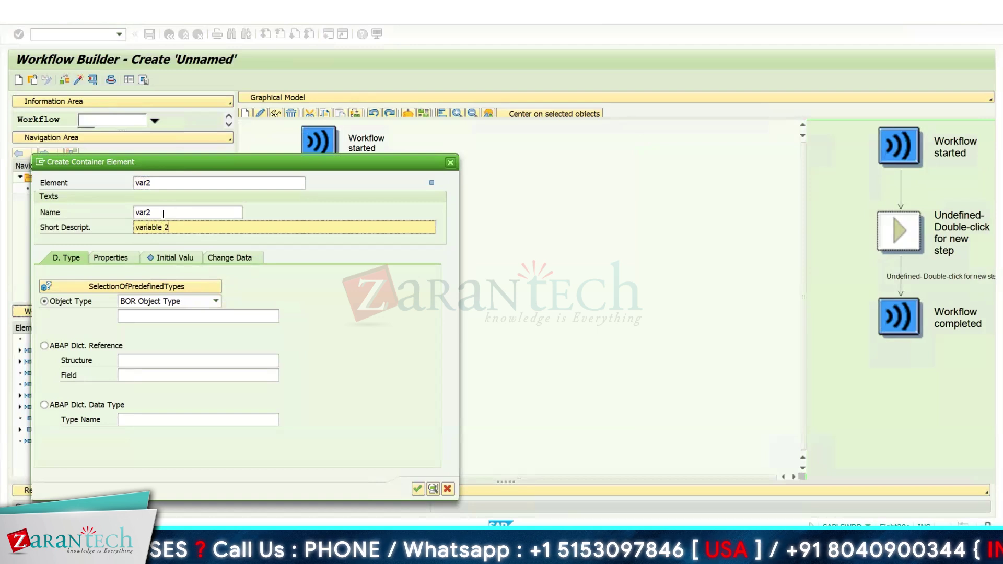
- Define var2 by ABAP Dictionary data type with the type name int1
{"action": "left_click", "coordinate": [51, 405]}
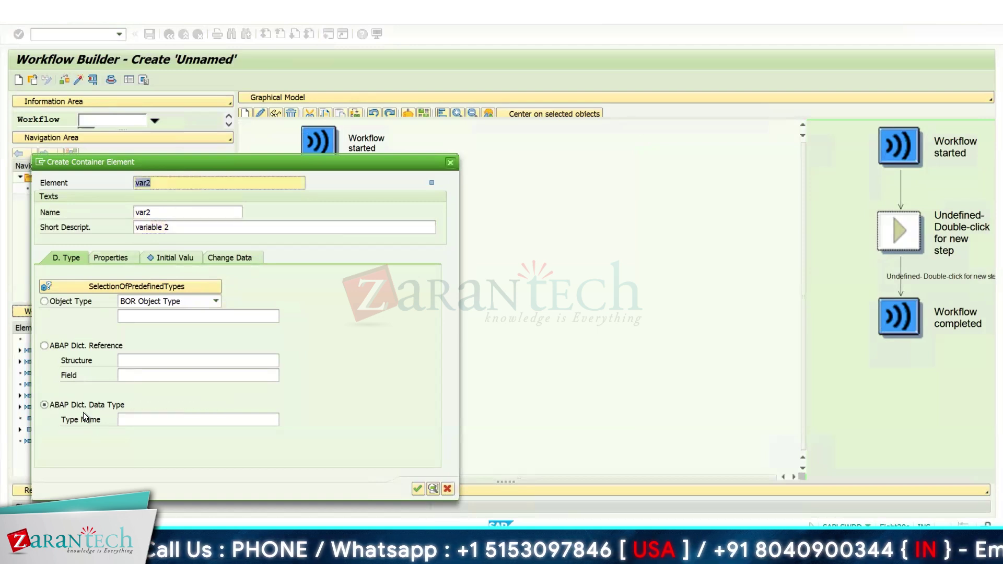
{"action": "left_click", "coordinate": [158, 419]}
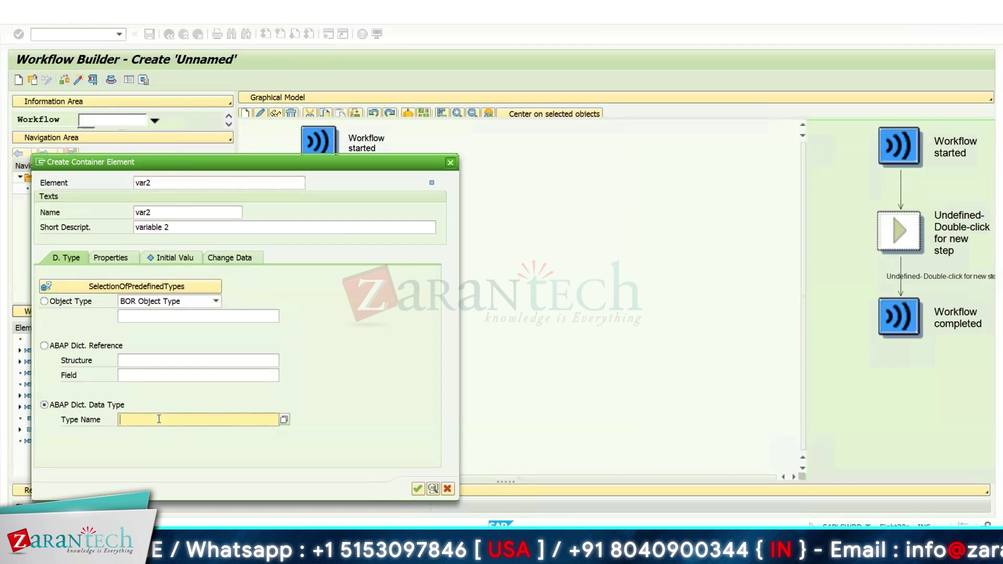
{"action": "type", "text": "int1"}
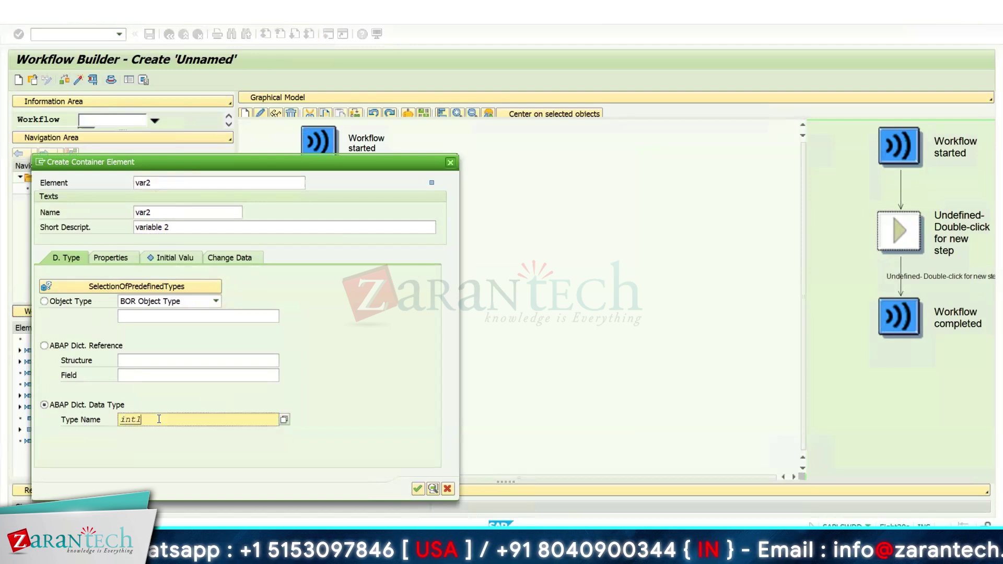
- Set var2 as an import and export parameter and save the element
{"action": "left_click", "coordinate": [119, 259]}
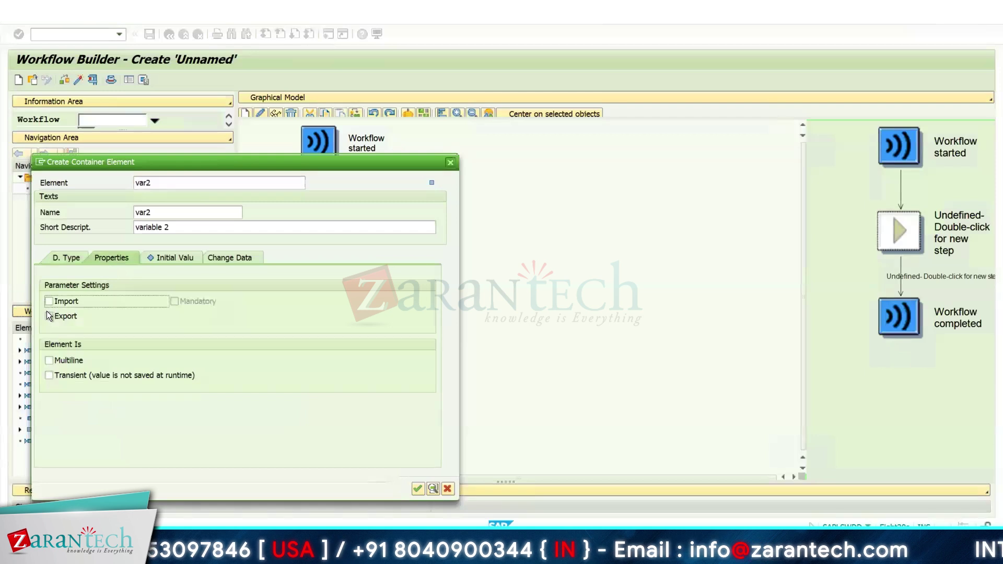
{"action": "left_click", "coordinate": [49, 317]}
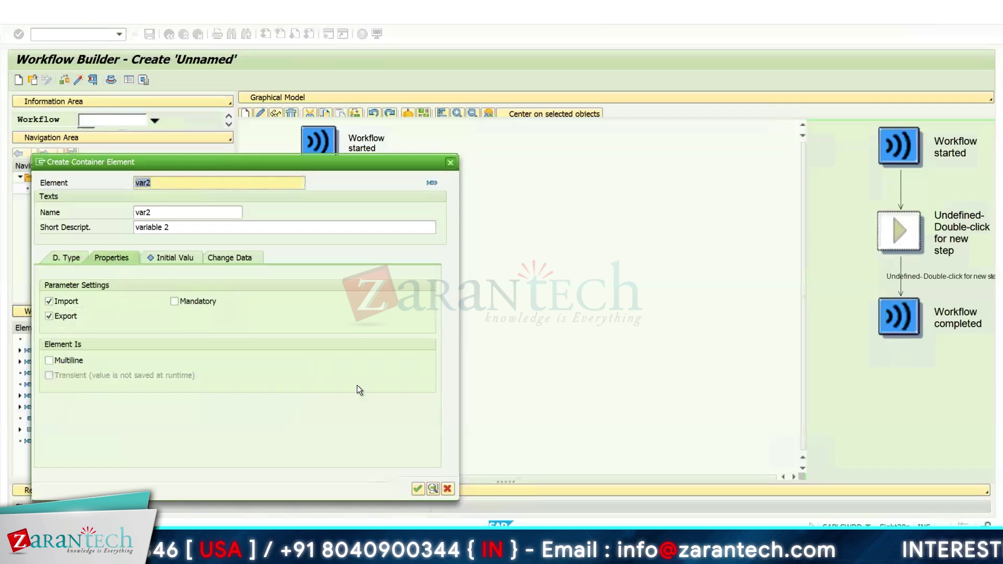
{"action": "left_click", "coordinate": [416, 491]}
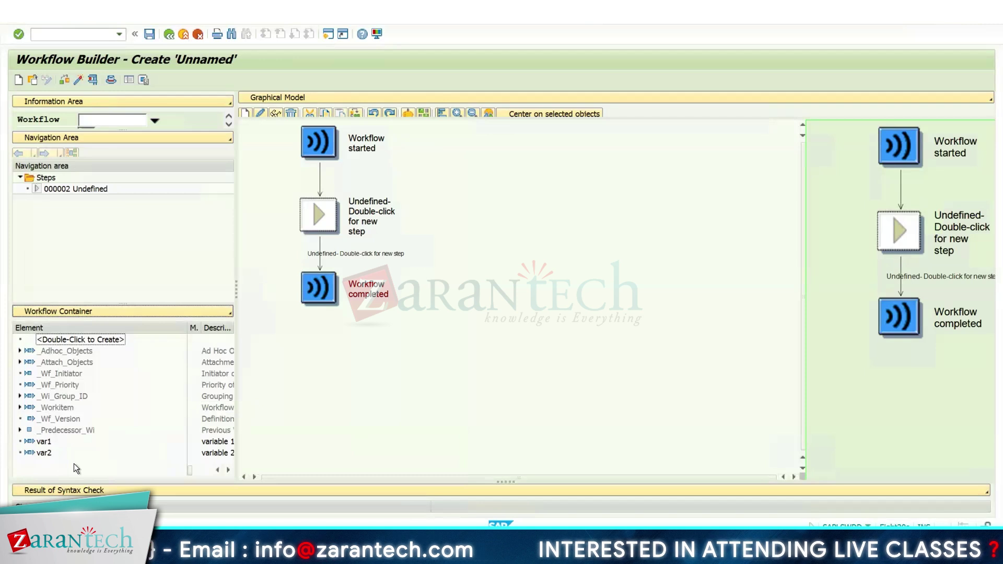
- Set the initial value of container element var2 to 4
{"action": "double_click", "coordinate": [50, 454]}
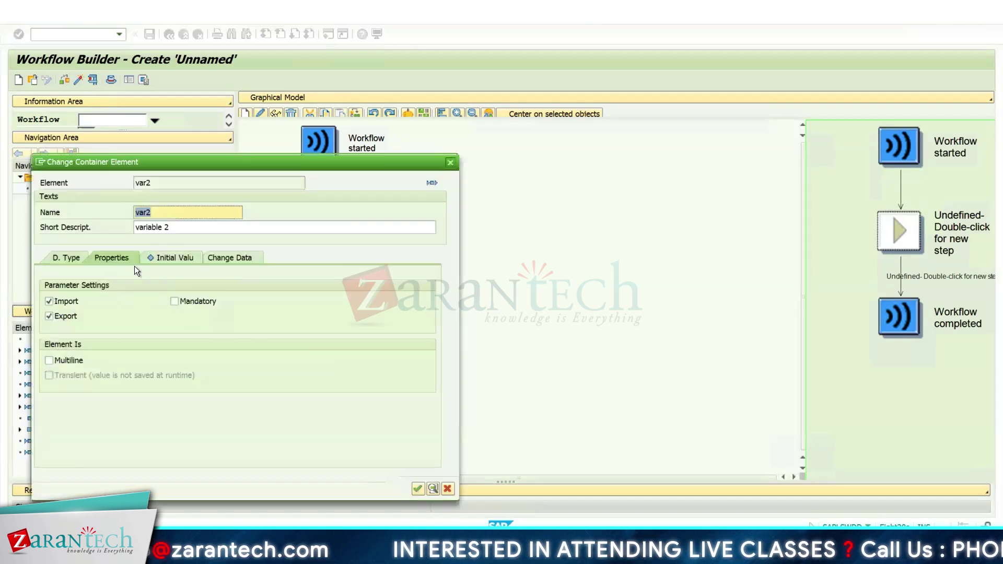
{"action": "left_click", "coordinate": [161, 259]}
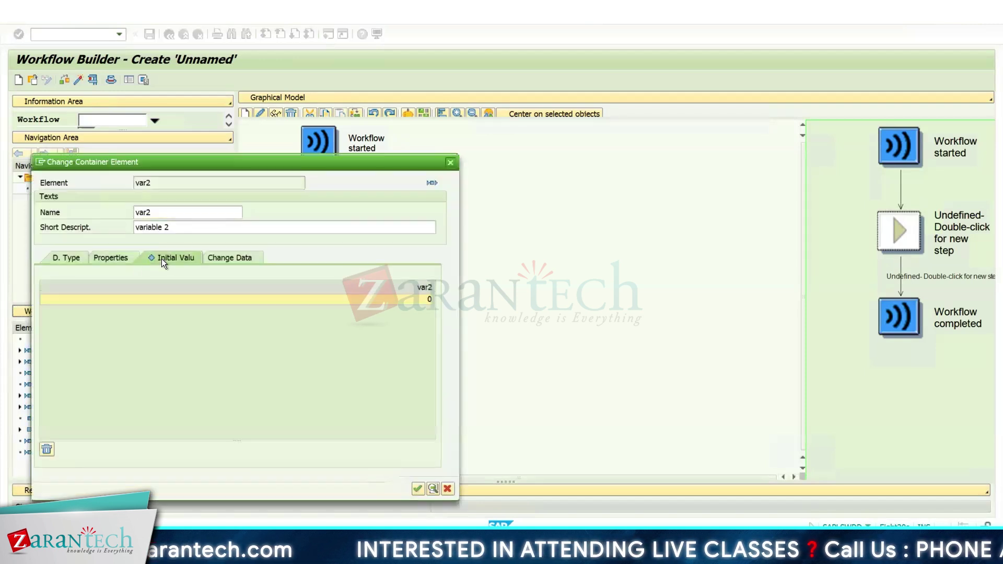
{"action": "left_click", "coordinate": [136, 296]}
{"action": "type", "text": "4"}
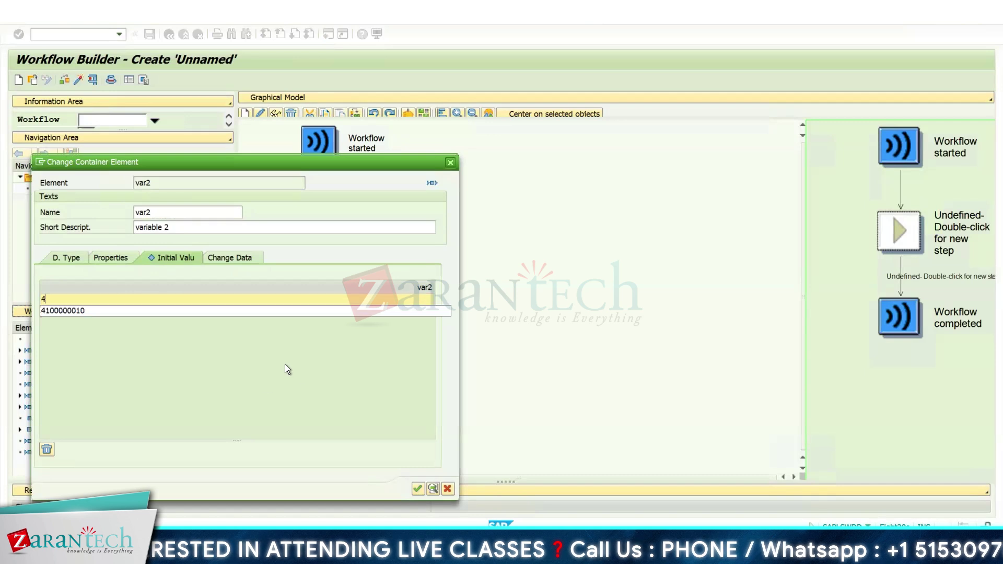
{"action": "left_click", "coordinate": [418, 488]}
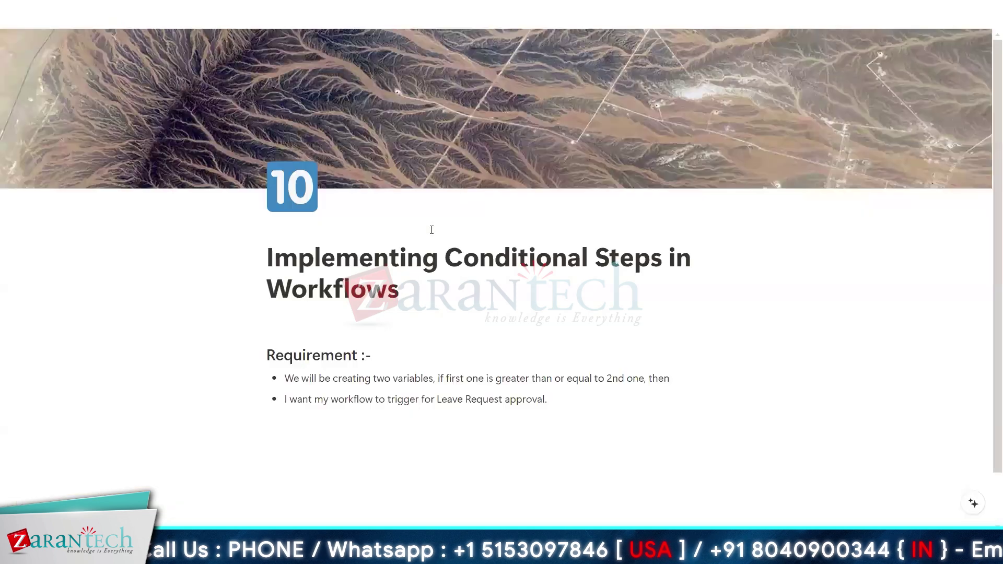
- Remove the undefined step between the workflow's start and completion in the graphical model
{"action": "left_click_drag", "start_coordinate": [458, 260], "coordinate": [620, 260]}
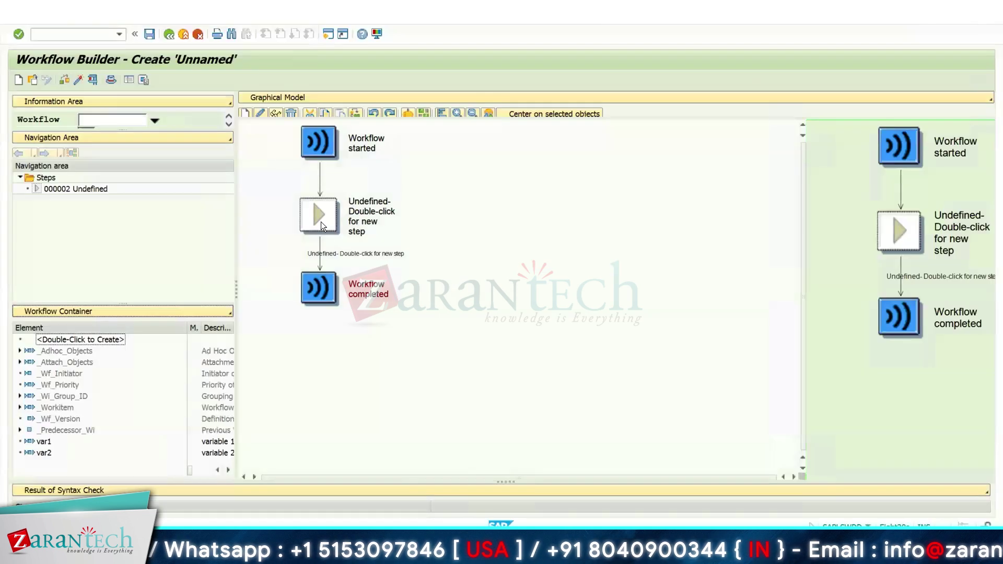
{"action": "right_click", "coordinate": [320, 219]}
{"action": "left_click", "coordinate": [353, 236]}
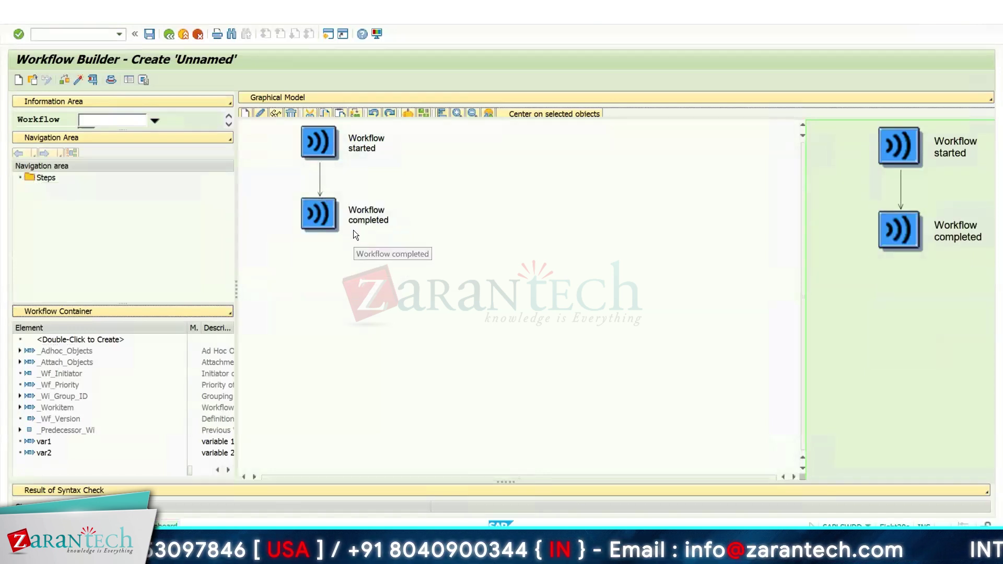
- Insert a Condition step between the workflow's start and completion and name it "Conditional Step"
{"action": "right_click", "coordinate": [322, 181]}
{"action": "left_click", "coordinate": [338, 187]}
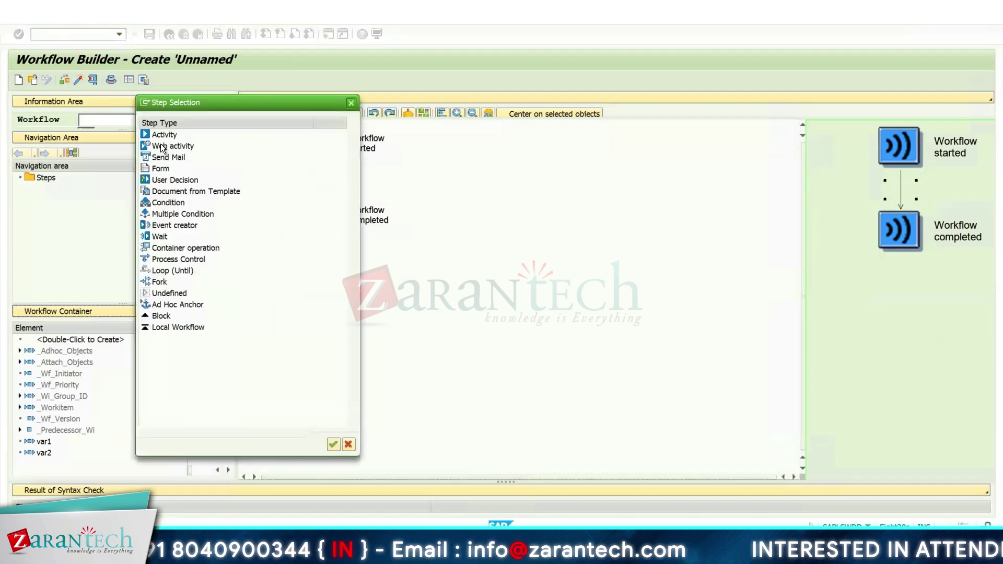
{"action": "double_click", "coordinate": [162, 202]}
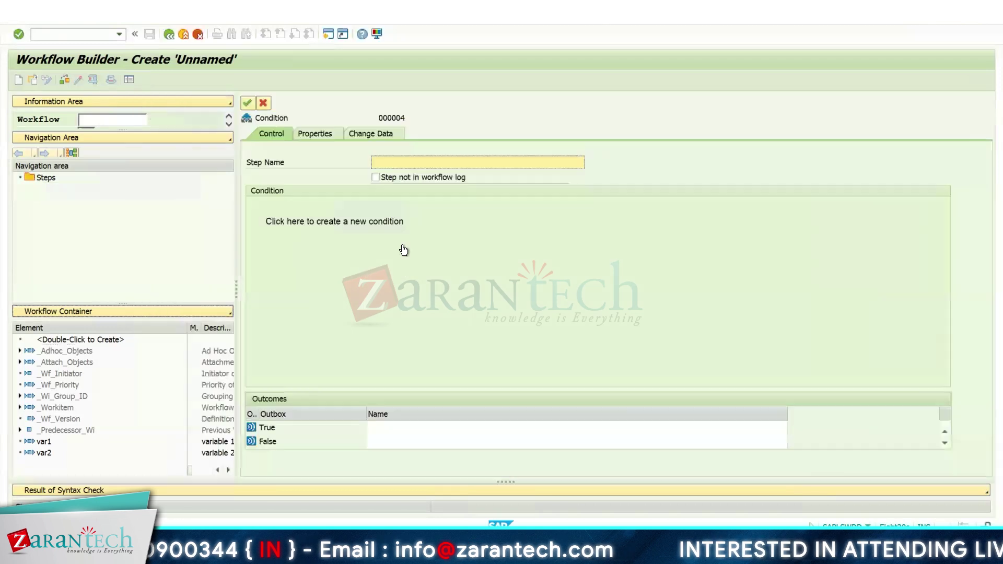
{"action": "left_click", "coordinate": [432, 158]}
{"action": "type", "text": "Conditiona;"}
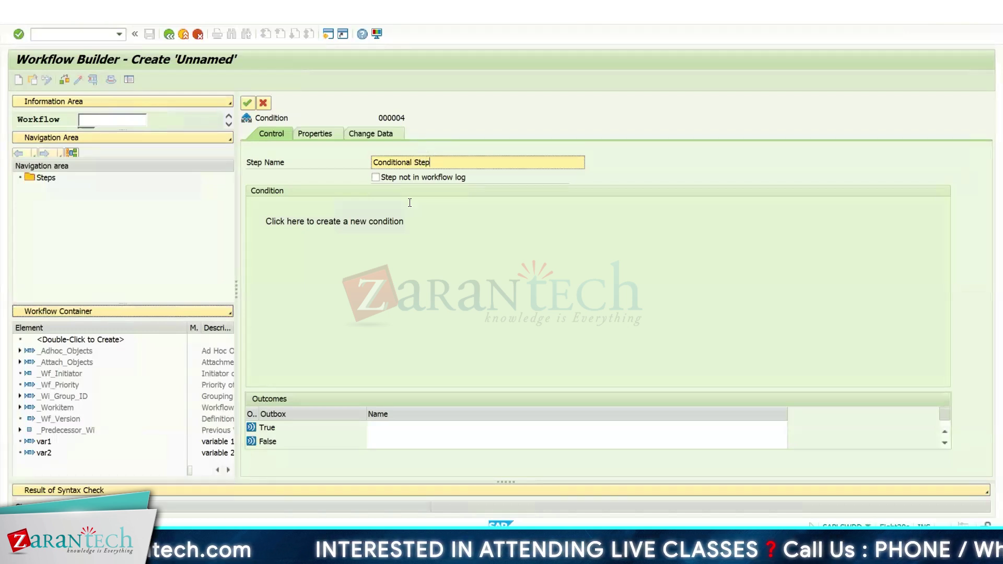
- Define the step's condition as var1 greater than or equal to var2 and confirm it
{"action": "left_click", "coordinate": [361, 222]}
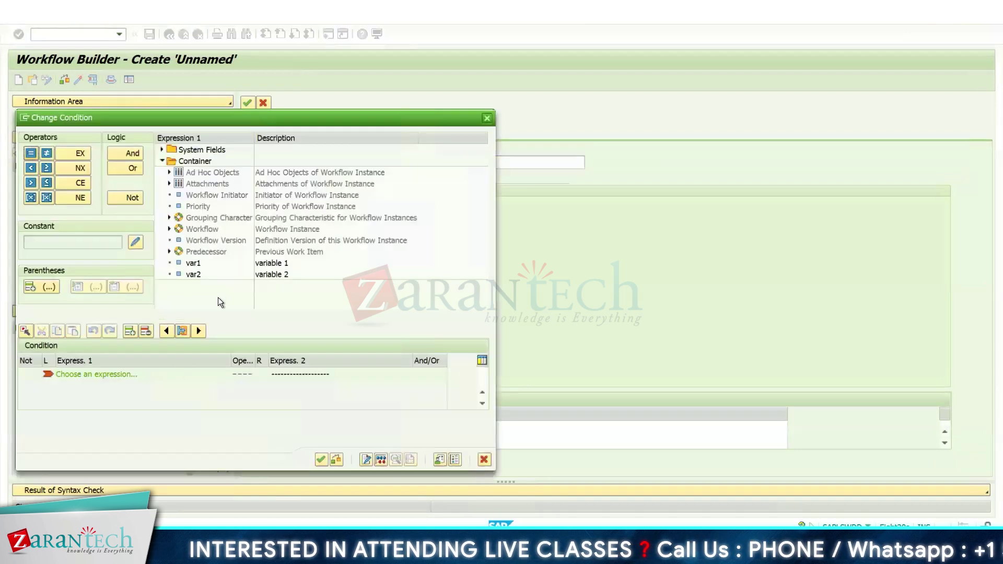
{"action": "double_click", "coordinate": [194, 264]}
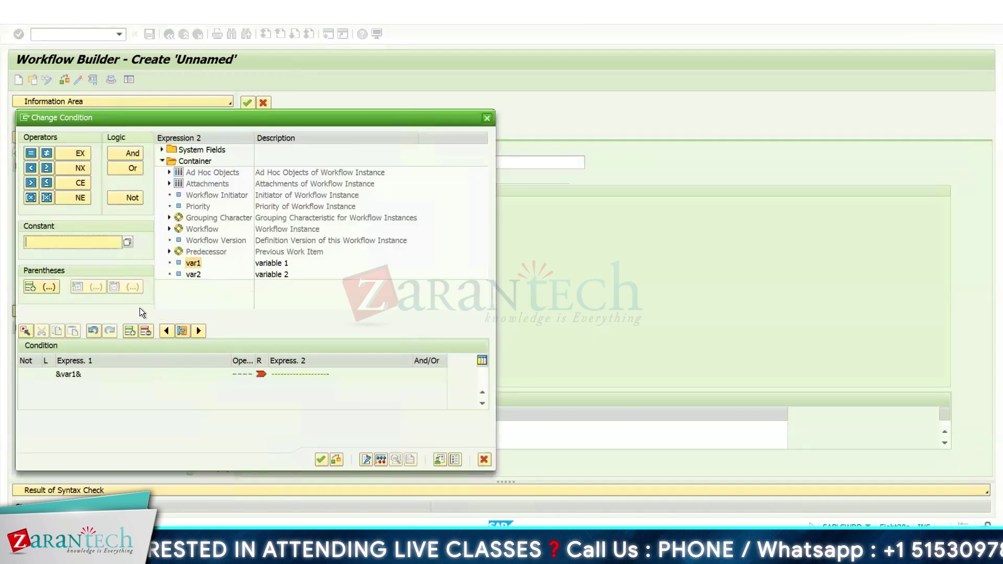
{"action": "left_click", "coordinate": [235, 375]}
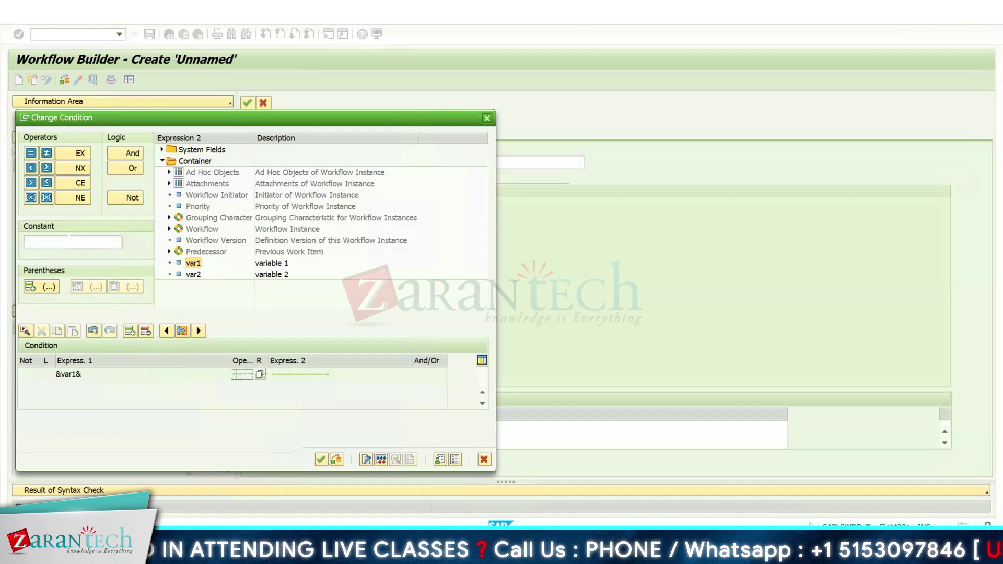
{"action": "left_click", "coordinate": [44, 168]}
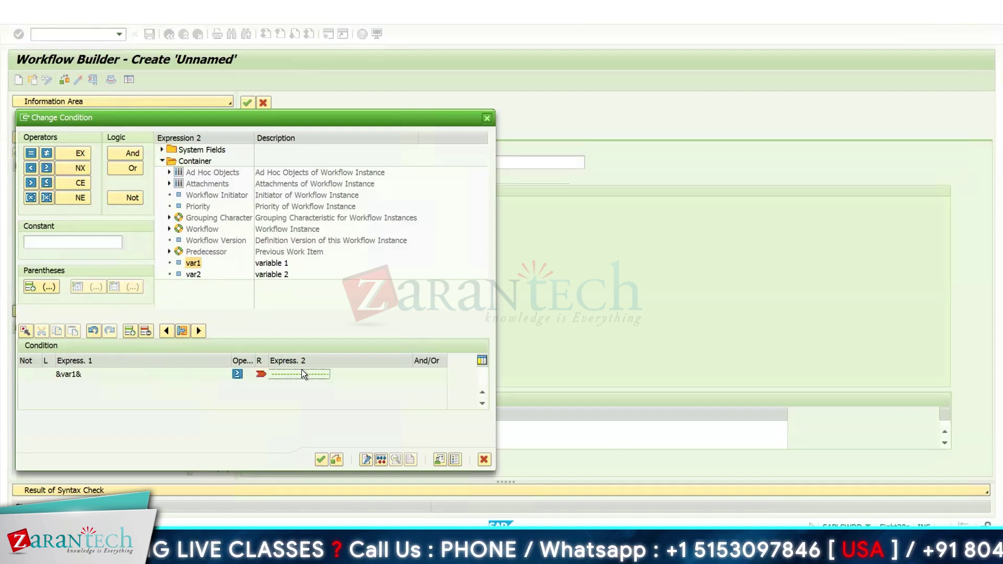
{"action": "left_click", "coordinate": [192, 275]}
{"action": "double_click", "coordinate": [192, 275]}
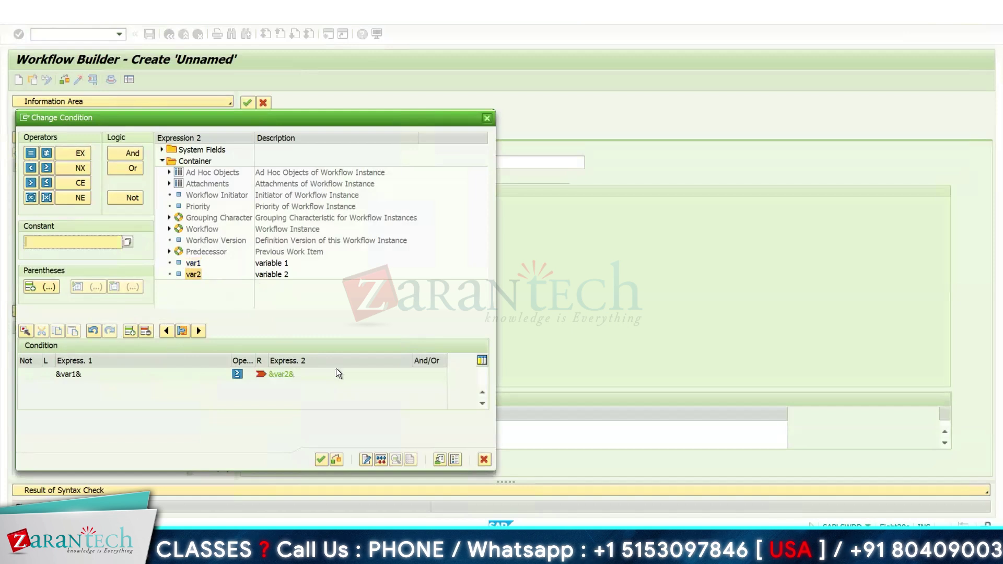
{"action": "left_click", "coordinate": [320, 459]}
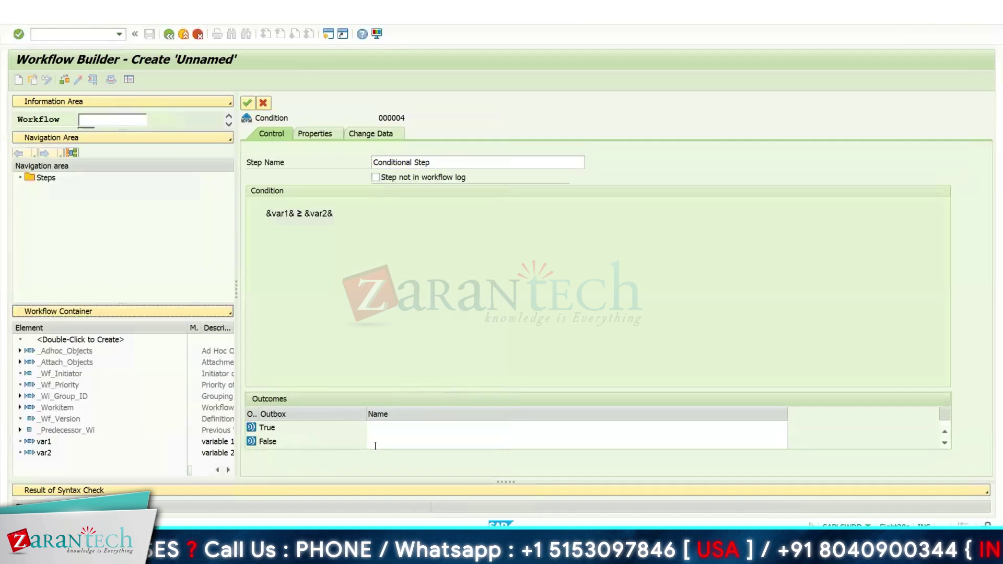
- Name the True outcome "User Decision" and the False outcome "Workflow Completed", and return to the graphical model
{"action": "left_click", "coordinate": [392, 428]}
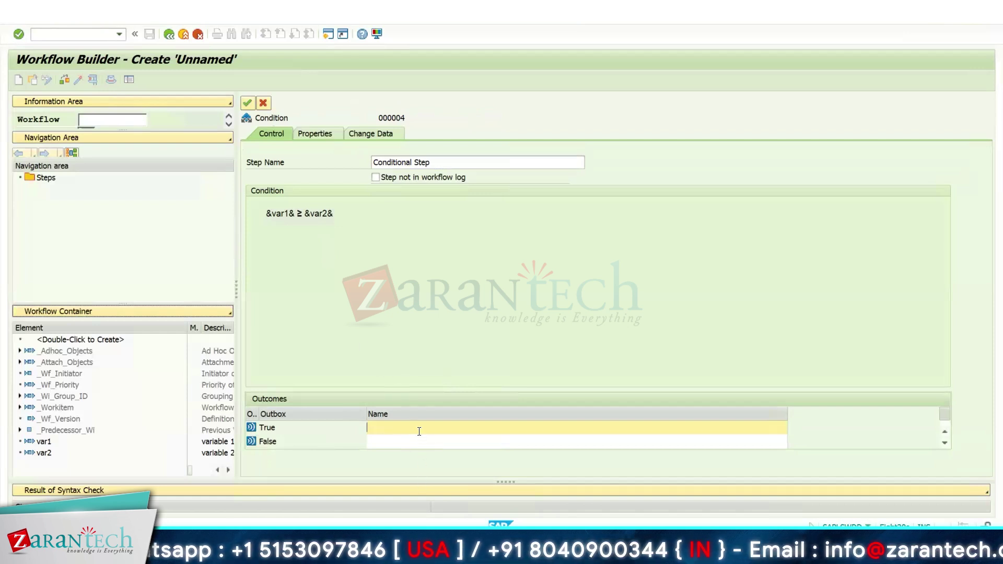
{"action": "type", "text": "er "}
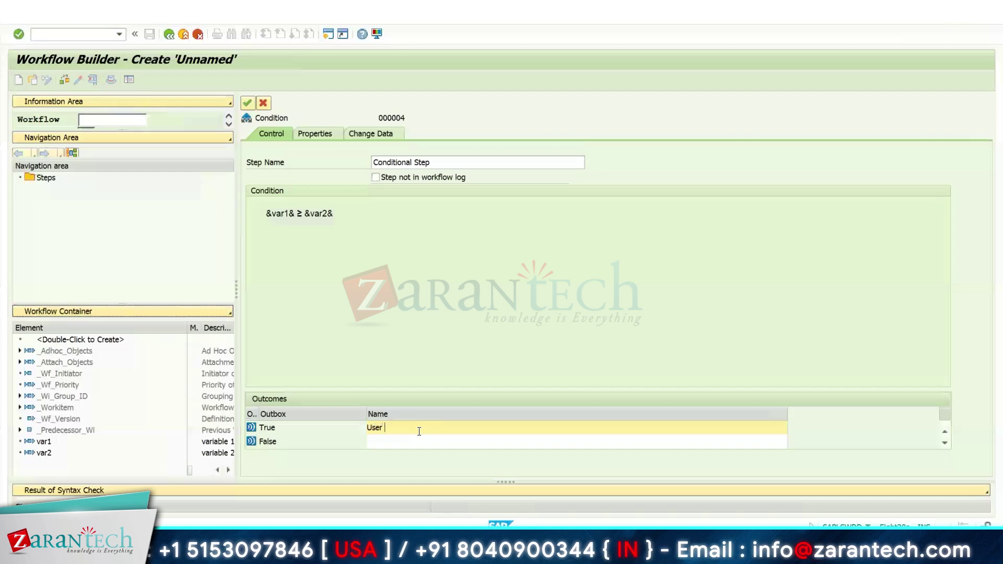
{"action": "type", "text": "Dec"}
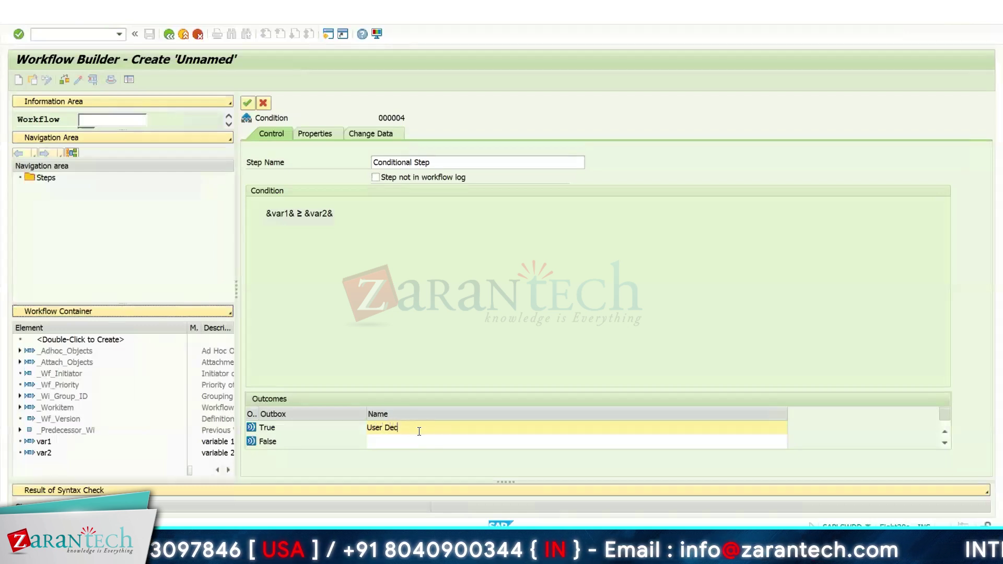
{"action": "type", "text": "ision"}
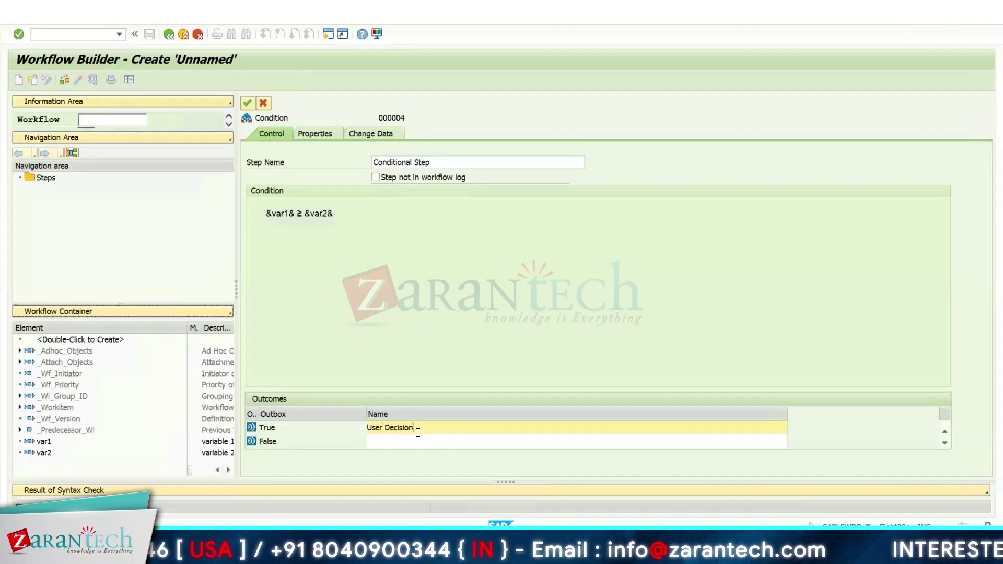
{"action": "left_click", "coordinate": [418, 444]}
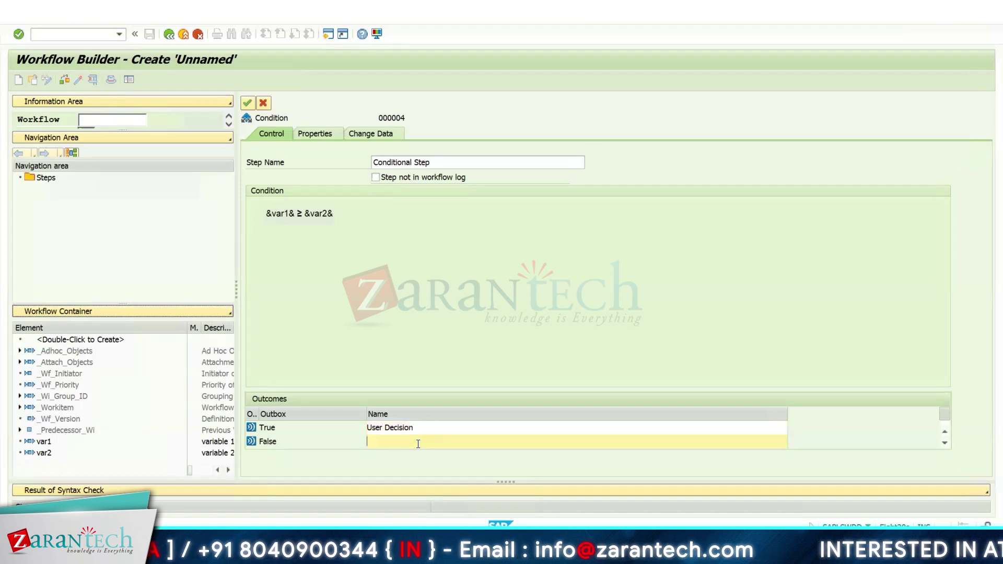
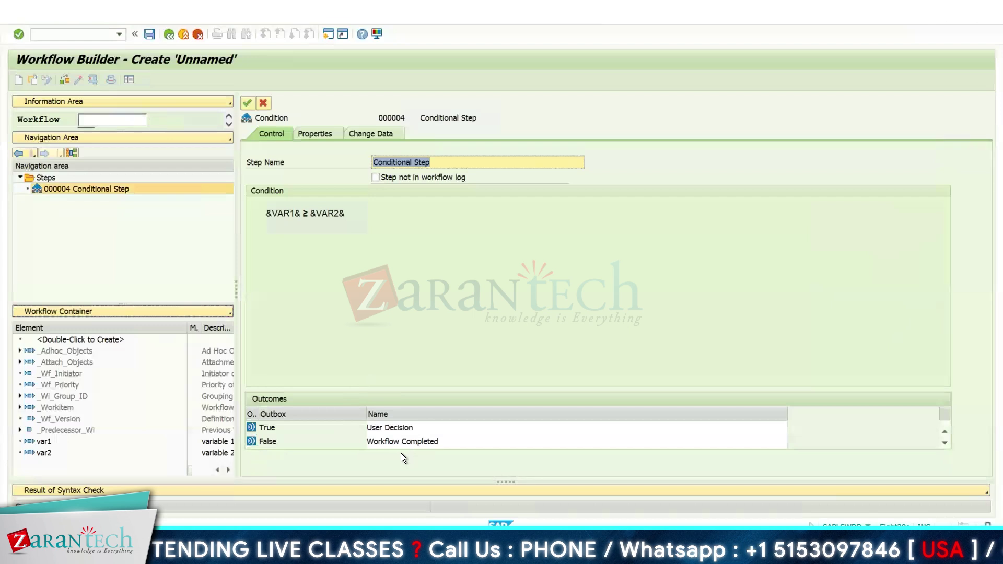
{"action": "left_click", "coordinate": [247, 103]}
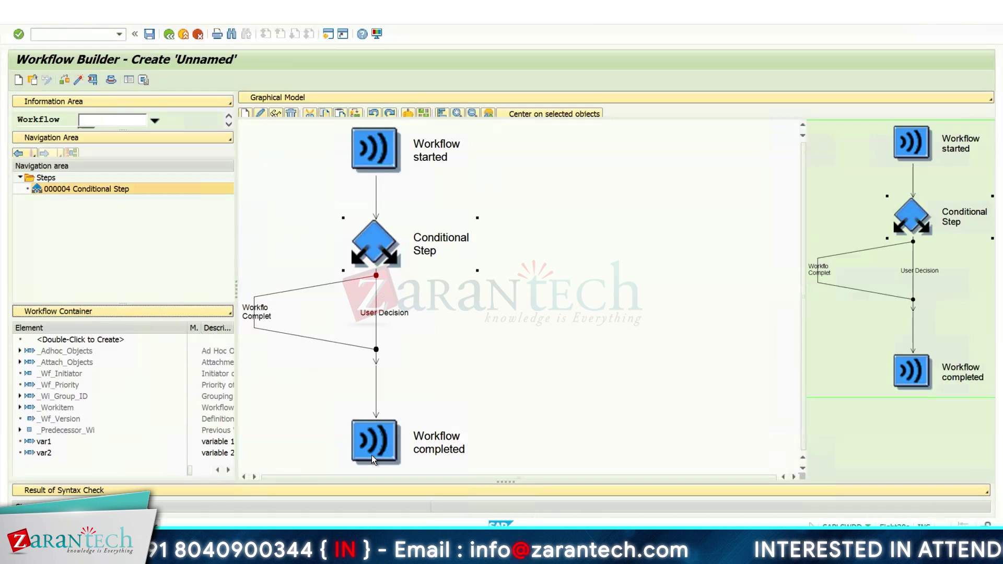
- Insert a User Decision step on the "User Decision" branch below the Conditional Step
{"action": "right_click", "coordinate": [374, 310]}
{"action": "left_click", "coordinate": [399, 321]}
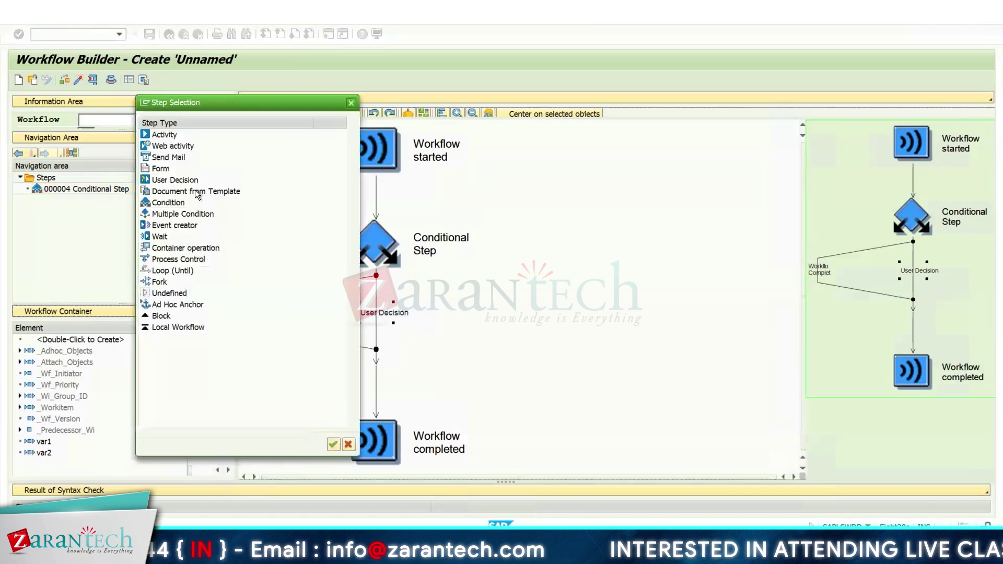
{"action": "left_click", "coordinate": [164, 181]}
{"action": "double_click", "coordinate": [164, 180]}
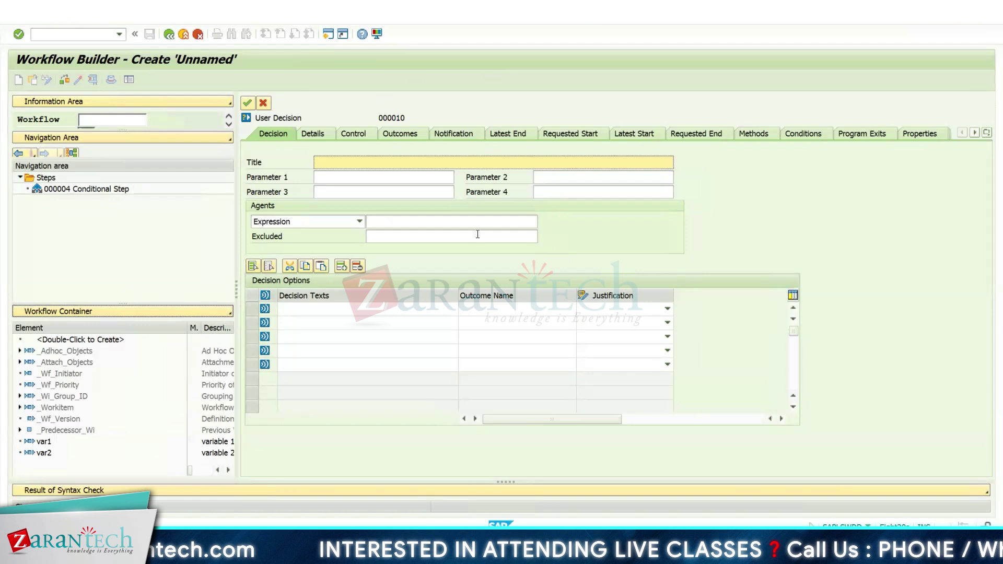
- Assign the workflow initiator expression as the agent of the user decision
{"action": "left_click", "coordinate": [518, 237]}
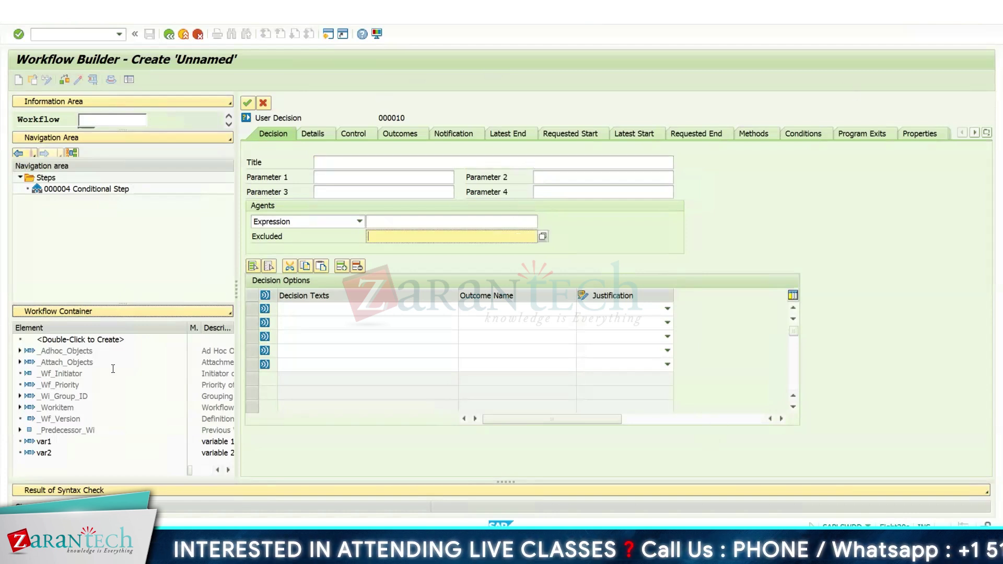
{"action": "left_click", "coordinate": [314, 221]}
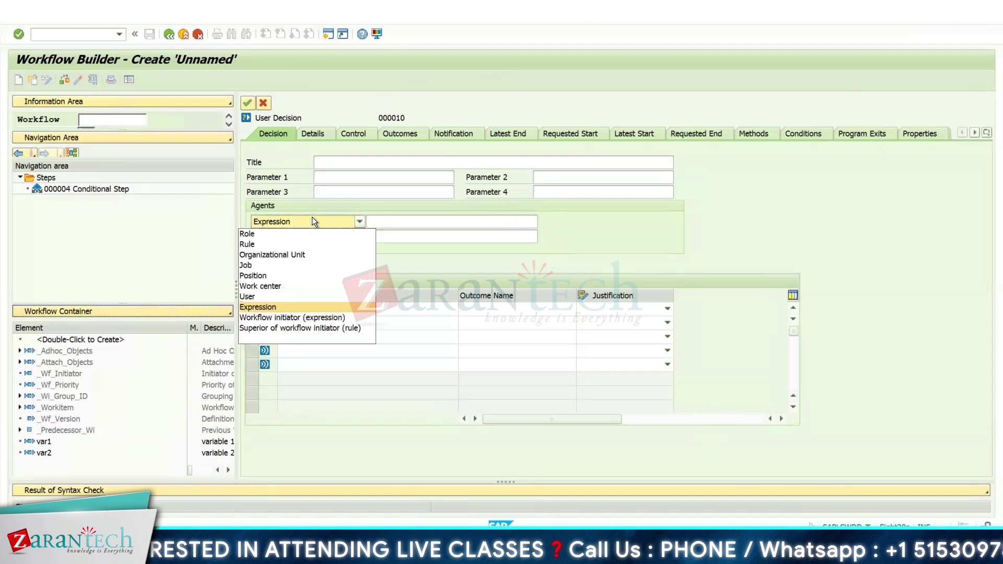
{"action": "left_click", "coordinate": [283, 291]}
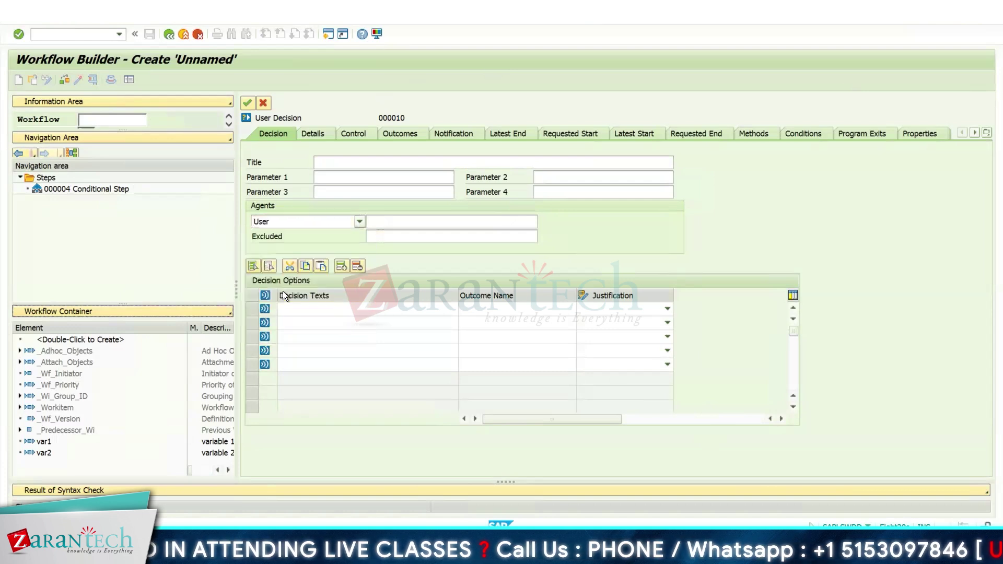
{"action": "left_click", "coordinate": [302, 222]}
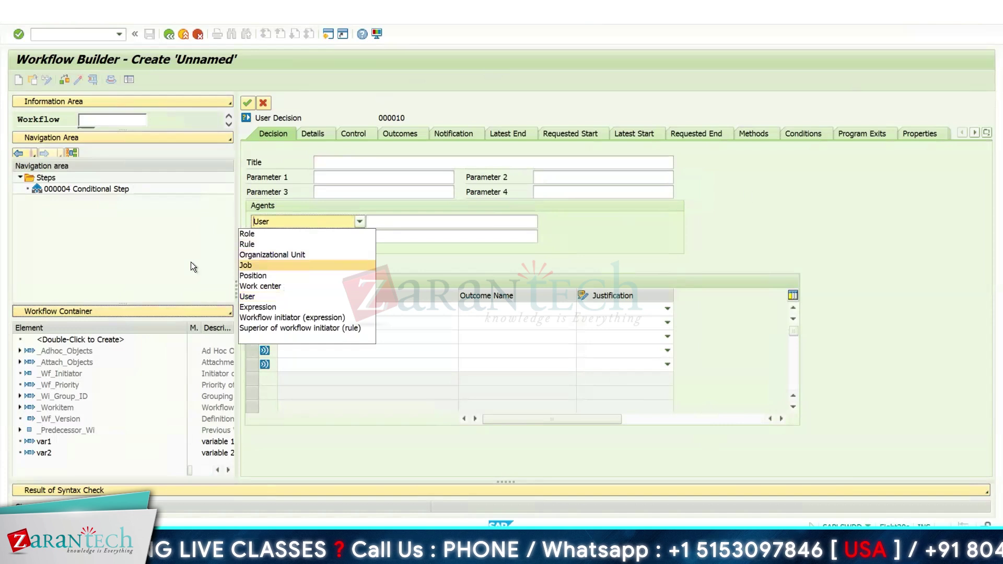
{"action": "left_click", "coordinate": [280, 318]}
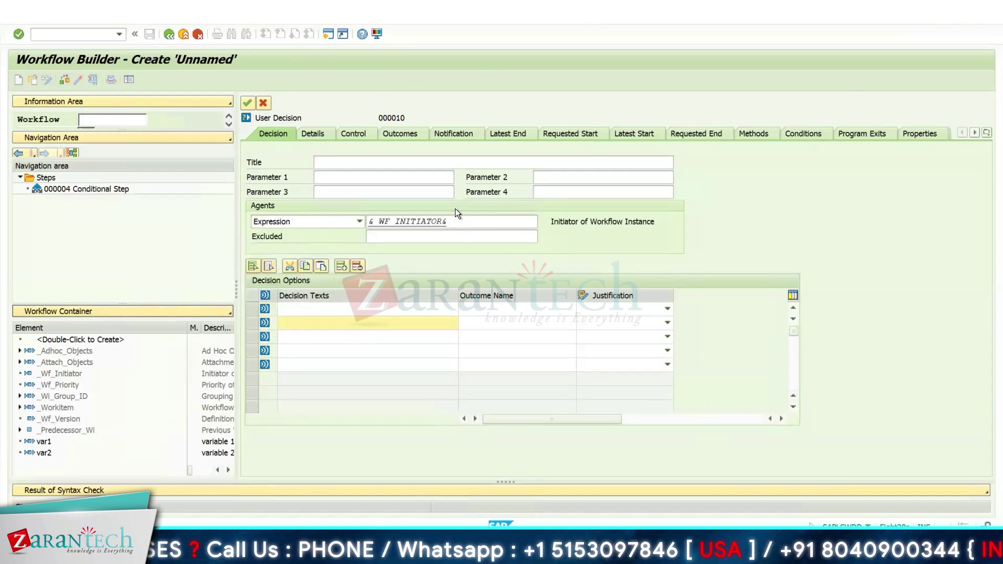
{"action": "left_click_drag", "start_coordinate": [452, 221], "coordinate": [365, 222]}
{"action": "left_click", "coordinate": [365, 222]}
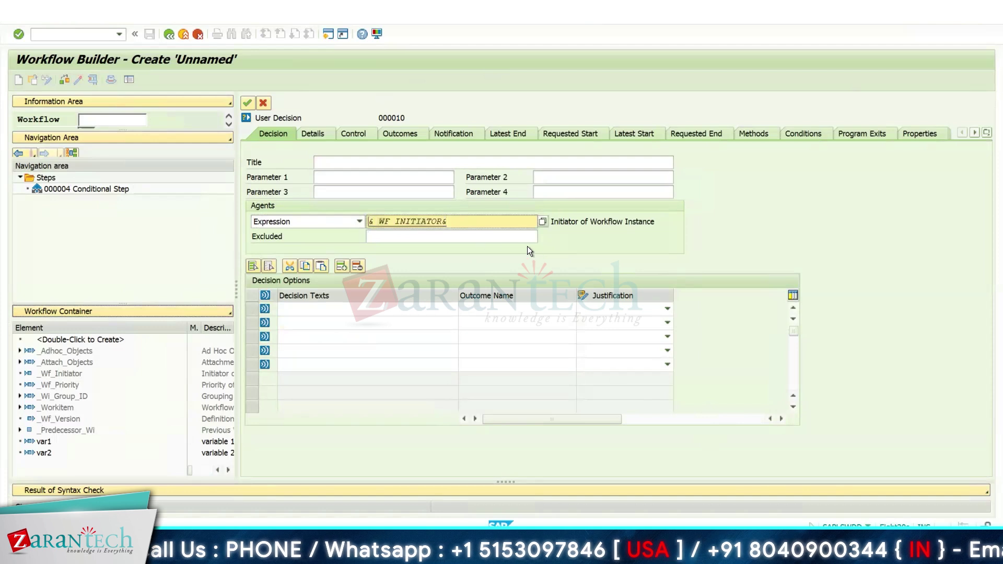
- Title the user decision "Approve/Reject Leave"
{"action": "left_click", "coordinate": [331, 163]}
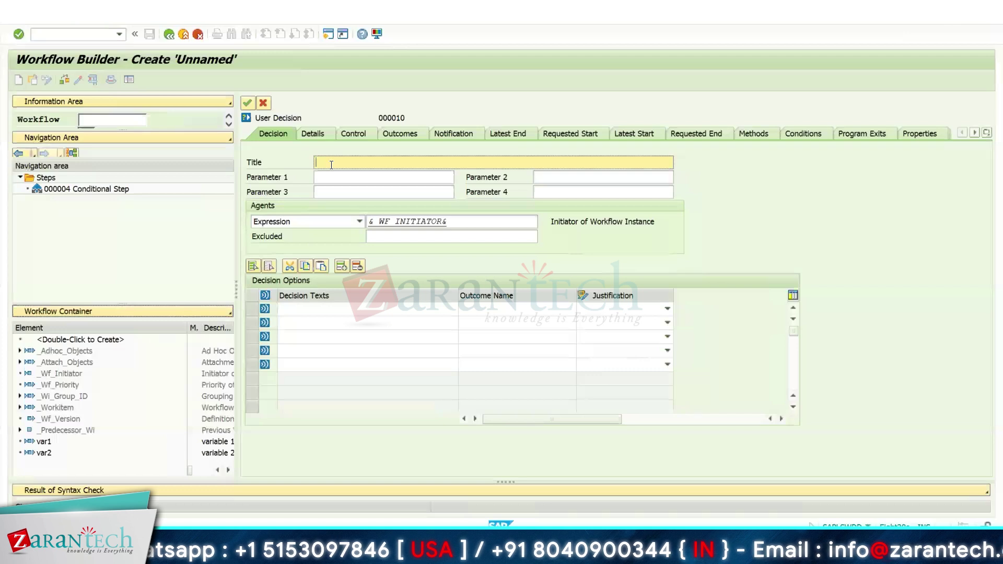
{"action": "type", "text": "Appro"}
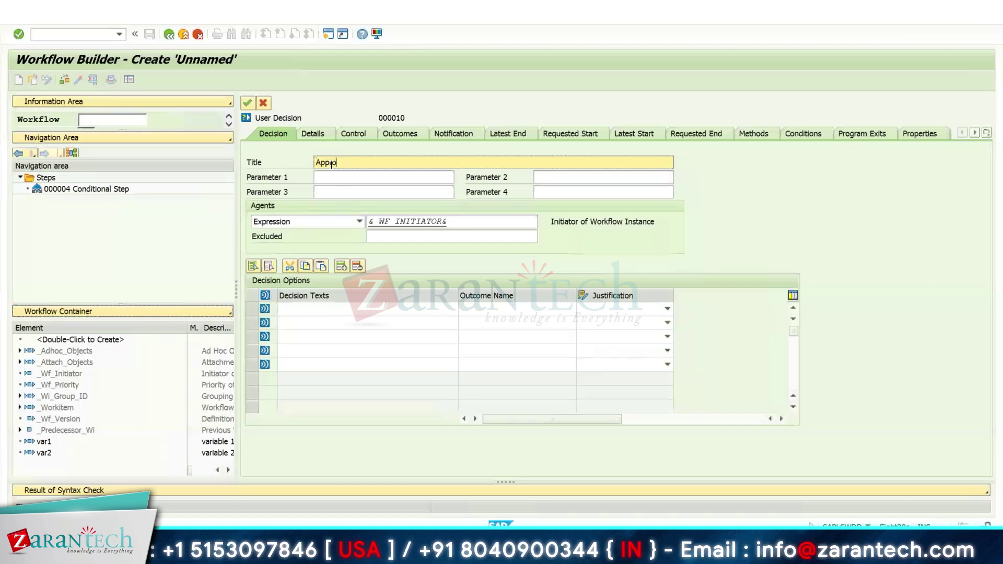
{"action": "type", "text": "ve/Reject"}
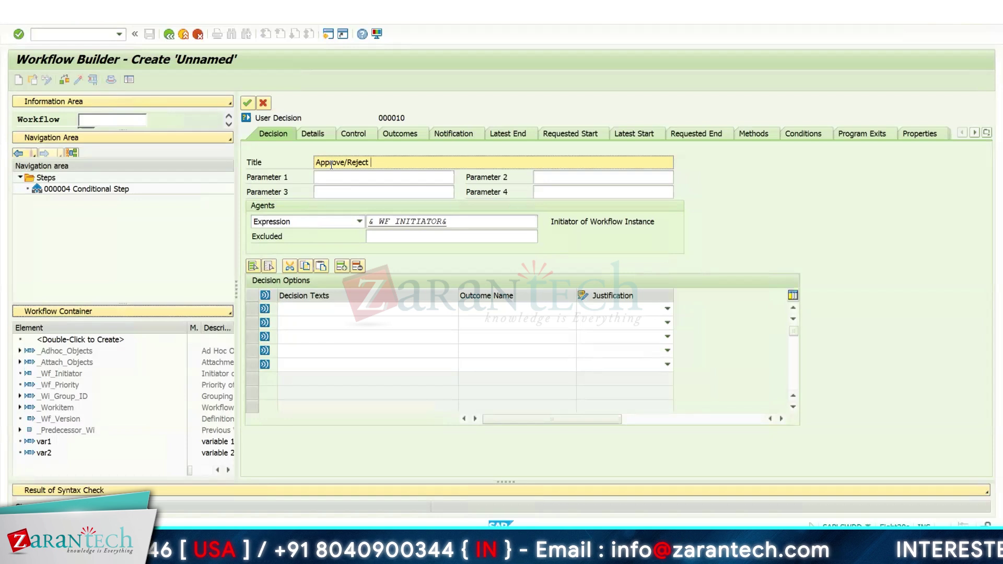
{"action": "type", "text": " LEave"}
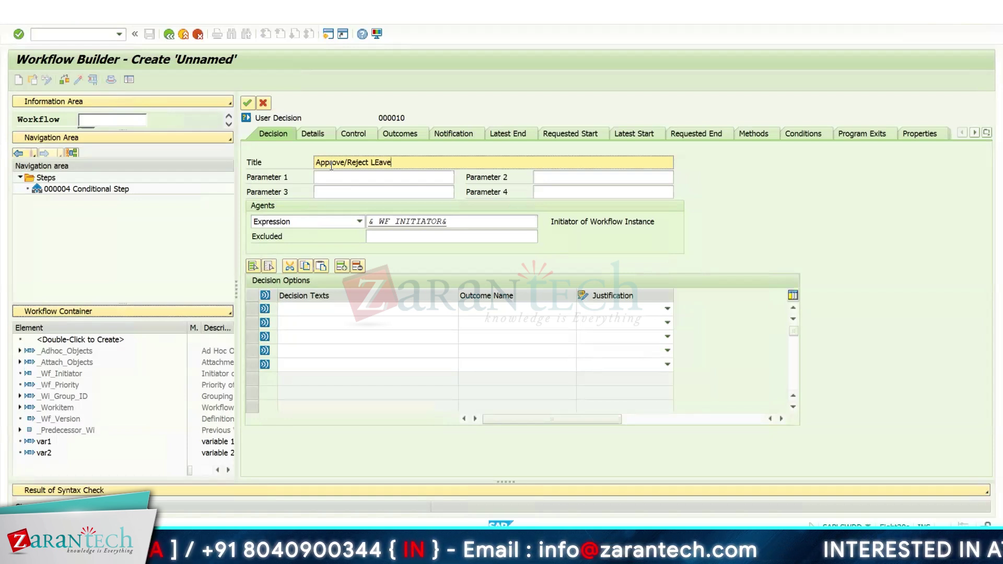
{"action": "key", "text": "BackSpace"}
{"action": "key", "text": "BackSpace"}
{"action": "key", "text": "BackSpace"}
{"action": "key", "text": "BackSpace"}
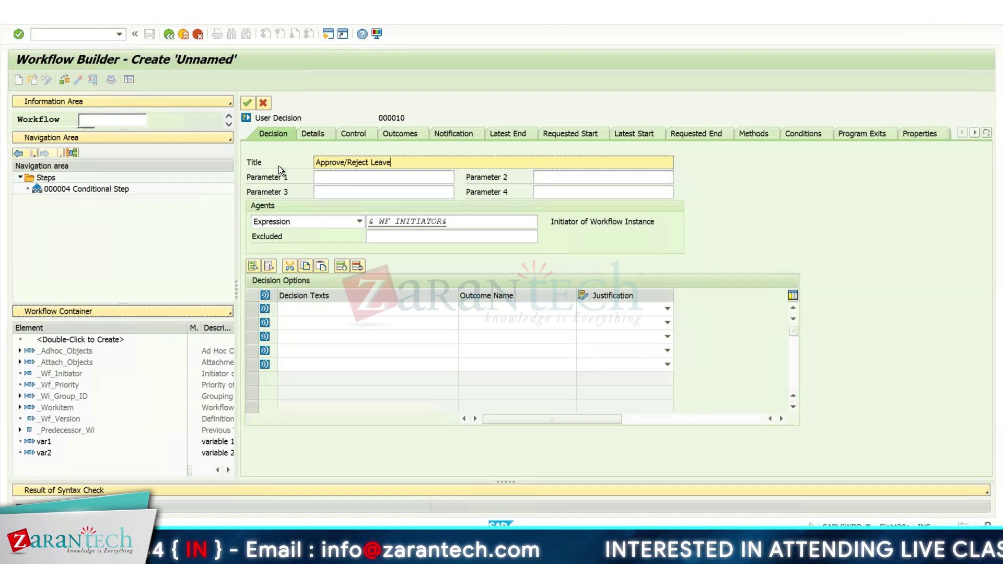
{"action": "left_click", "coordinate": [312, 315]}
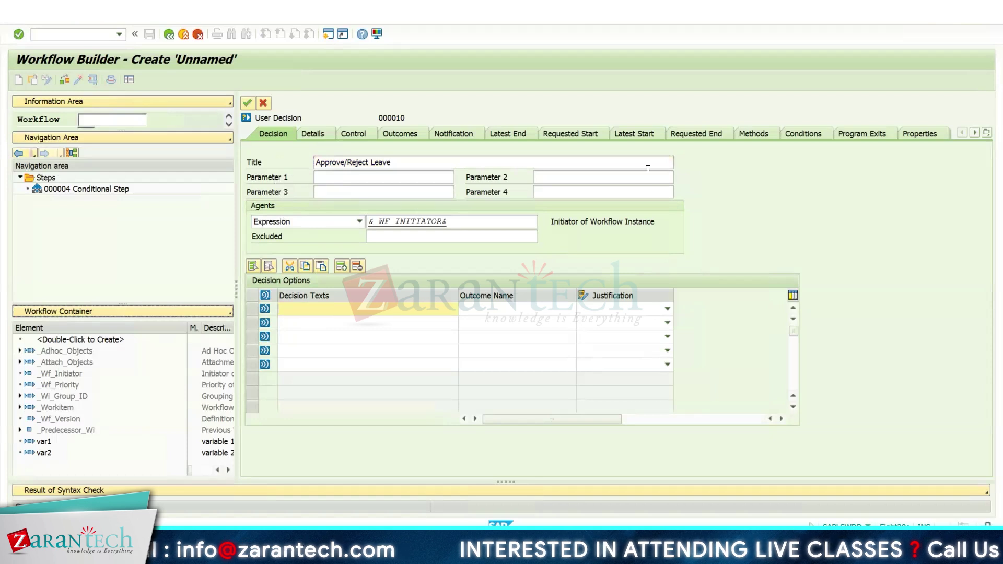
{"action": "left_click", "coordinate": [387, 178]}
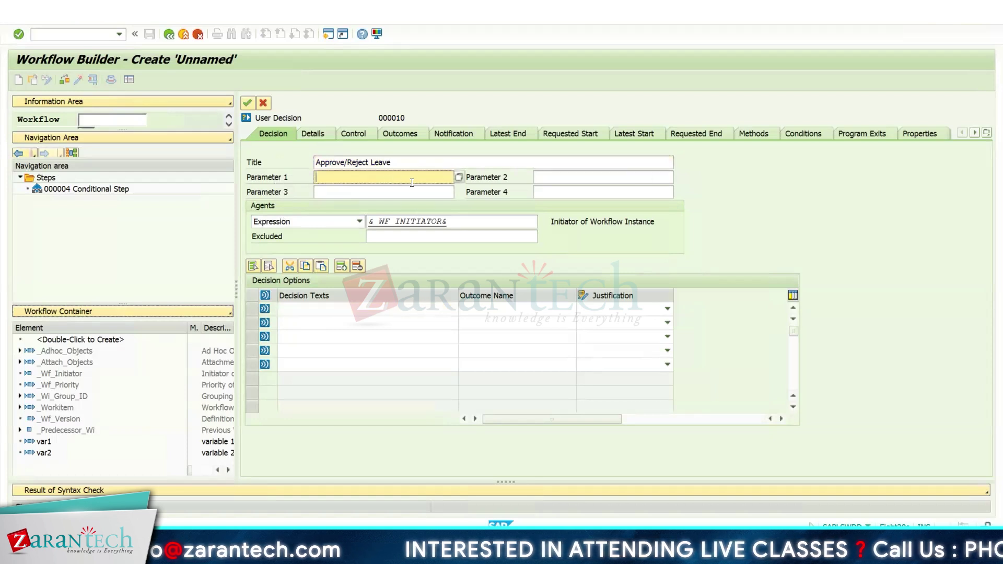
{"action": "left_click", "coordinate": [463, 176]}
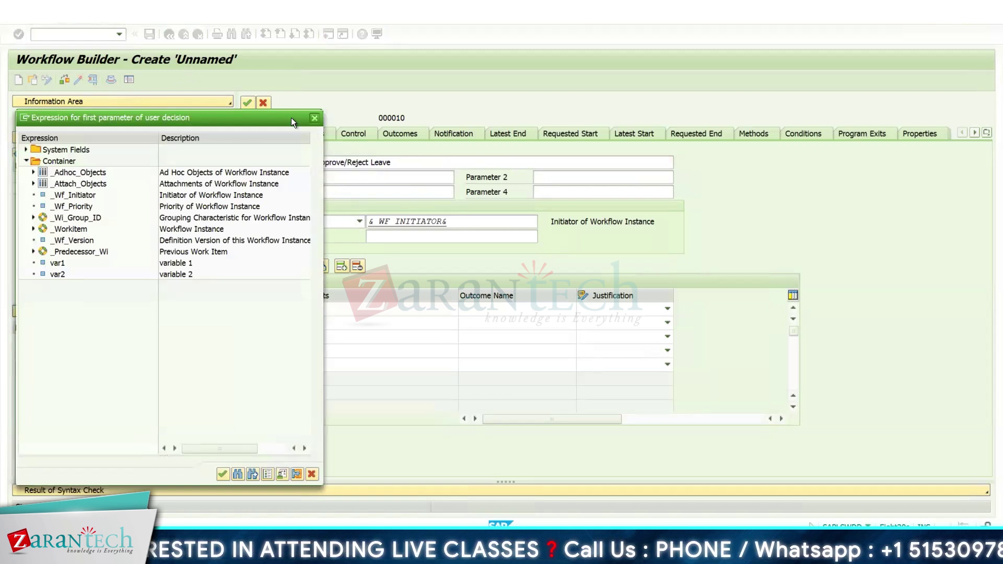
{"action": "left_click", "coordinate": [313, 118]}
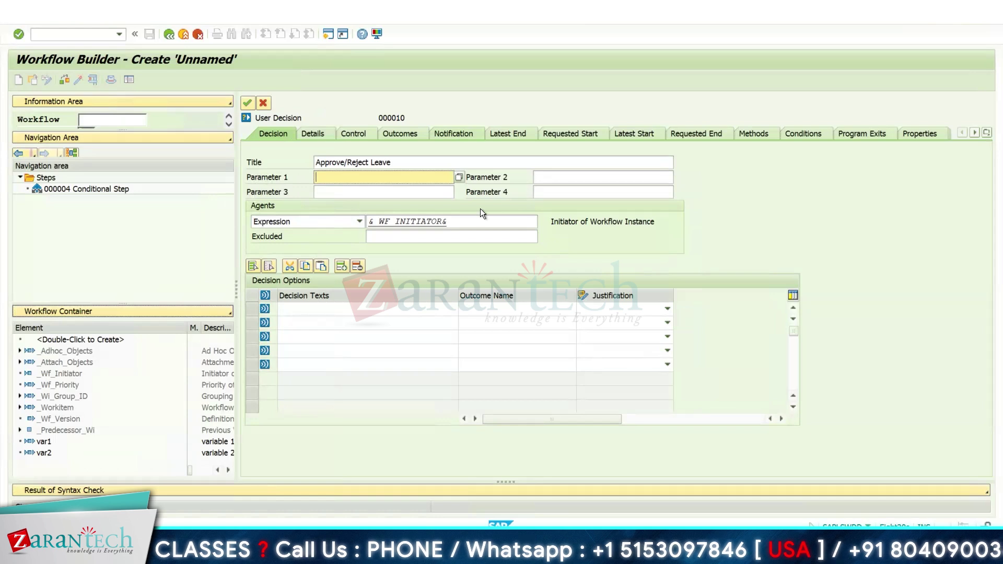
- Add the first decision option with the text "Approve Leave" and the outcome name "Approve"
{"action": "left_click", "coordinate": [343, 309]}
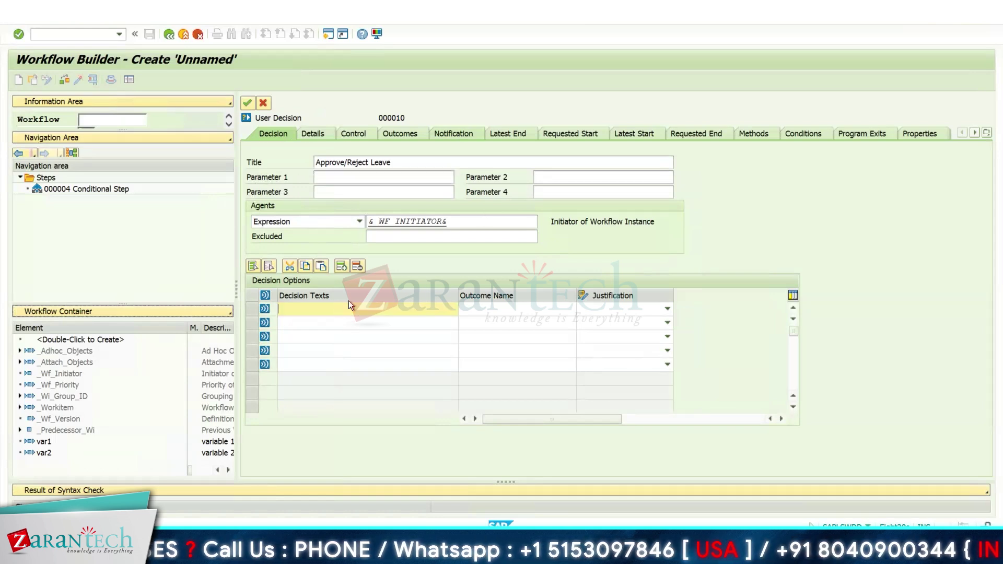
{"action": "type", "text": "Approve"}
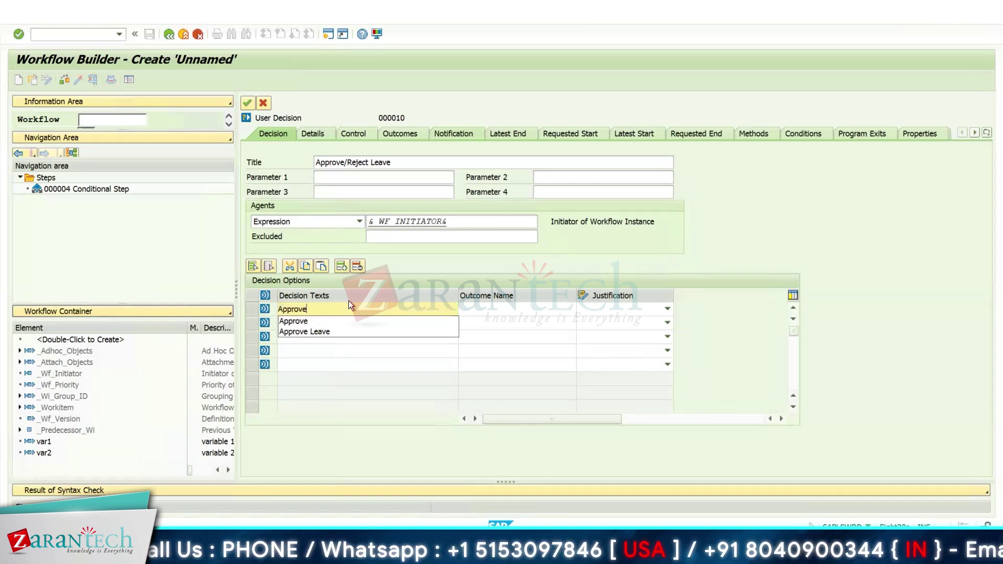
{"action": "key", "text": "Down"}
{"action": "key", "text": "Down"}
{"action": "key", "text": "Return"}
{"action": "key", "text": "Tab"}
{"action": "type", "text": "Approve"}
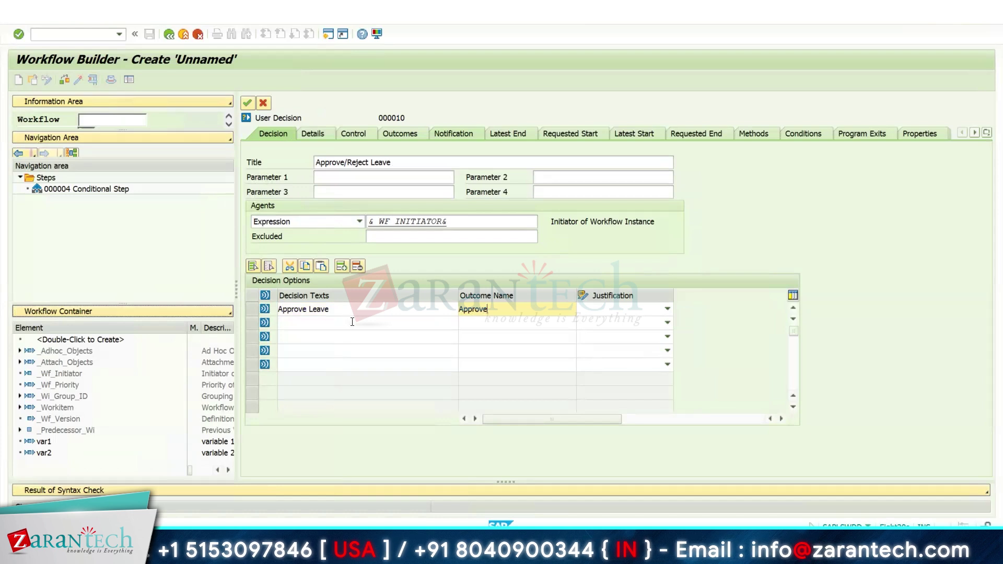
- Add a second decision option with the text "Reject Leave" and the outcome name "Reject", and transfer the user decision to the workflow
{"action": "left_click", "coordinate": [352, 322]}
{"action": "type", "text": "Reje"}
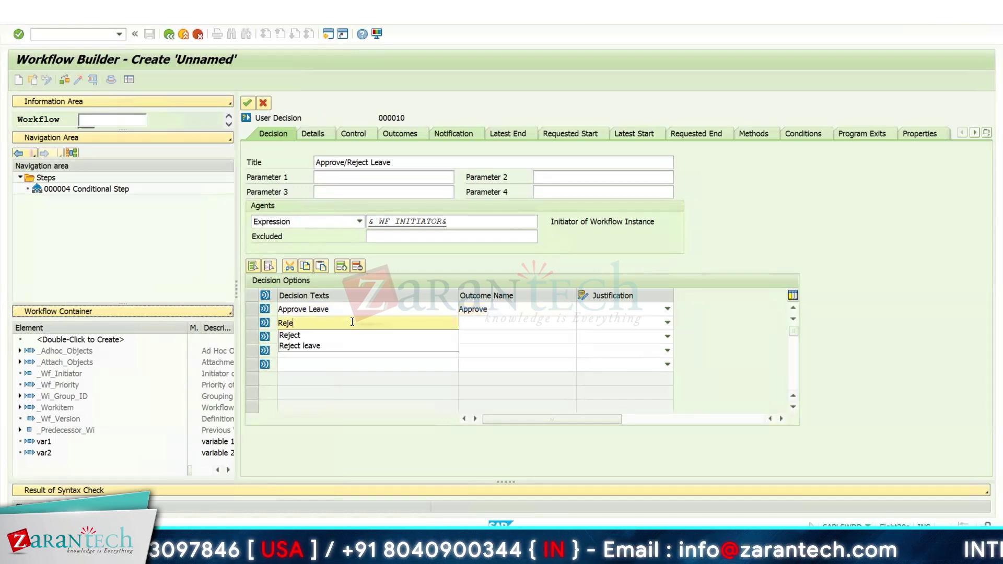
{"action": "type", "text": "ct Leave"}
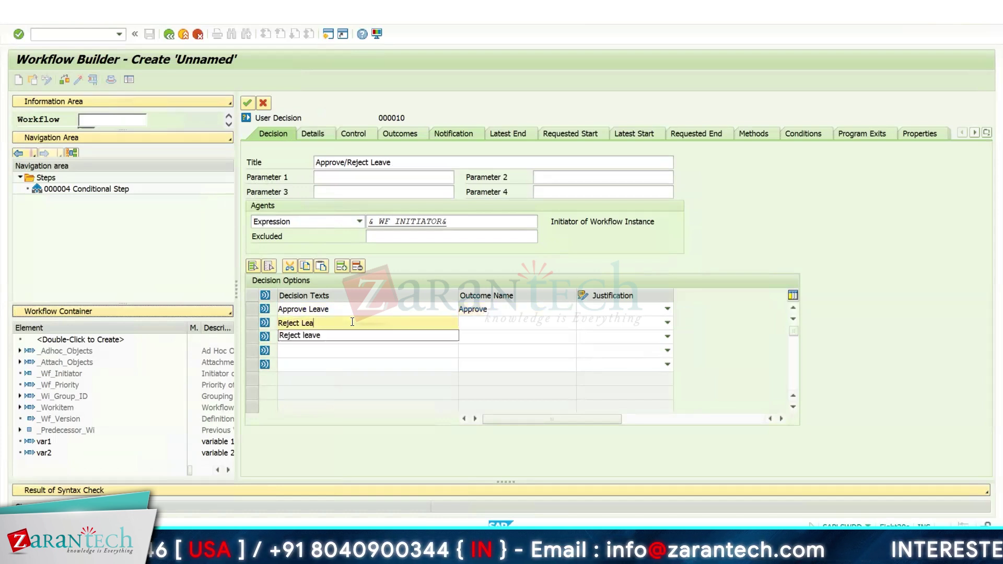
{"action": "key", "text": "Tab"}
{"action": "type", "text": "Reject"}
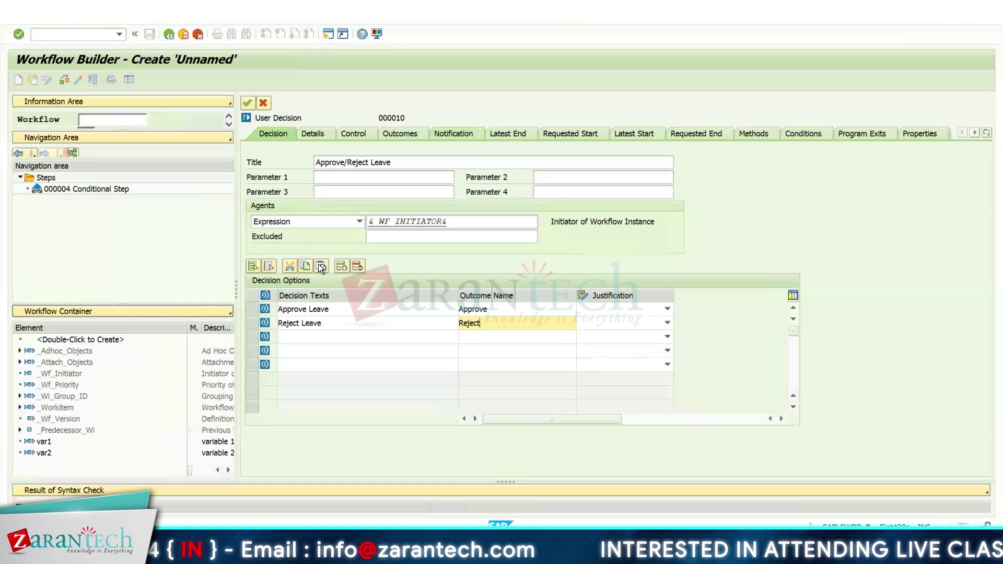
{"action": "left_click", "coordinate": [248, 103]}
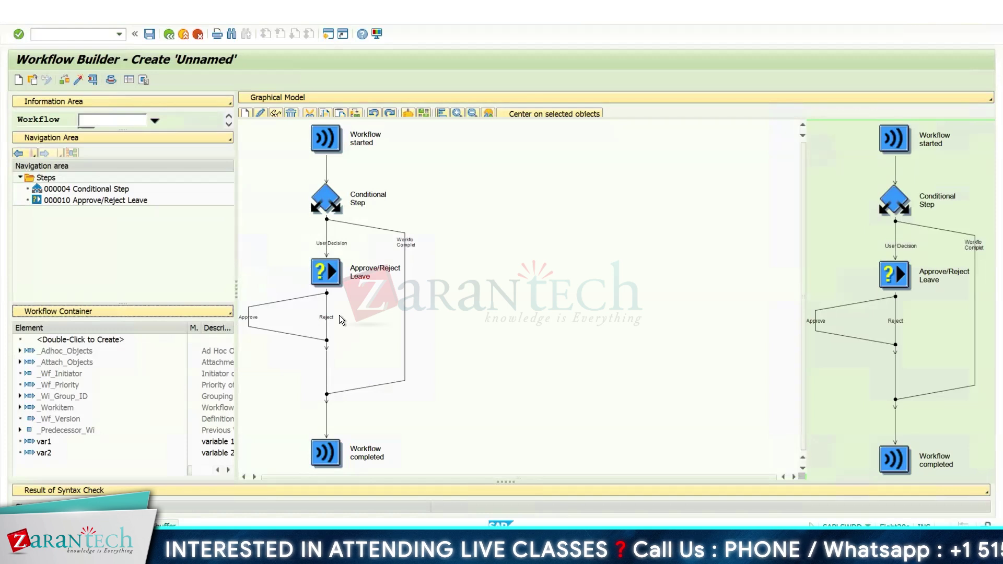
- Insert a Send Mail step on the "Approve" branch of the Approve/Reject Leave decision
{"action": "right_click", "coordinate": [249, 318]}
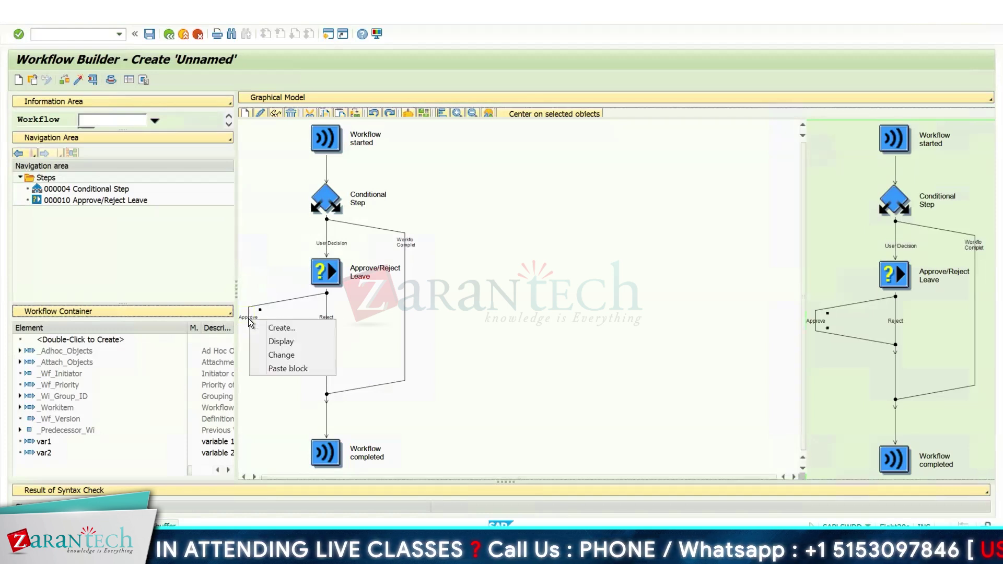
{"action": "left_click", "coordinate": [274, 324]}
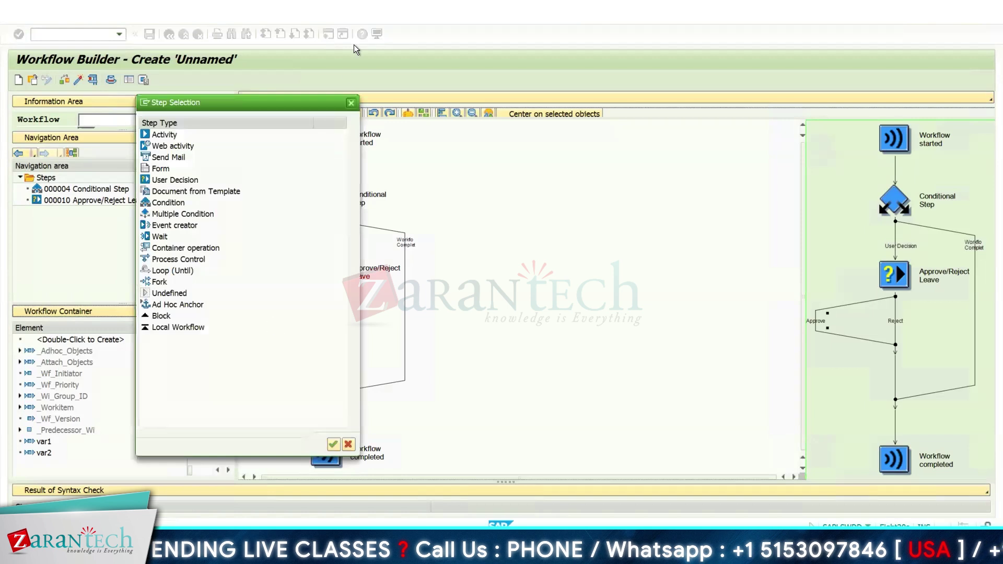
{"action": "left_click_drag", "start_coordinate": [309, 99], "coordinate": [448, 89]}
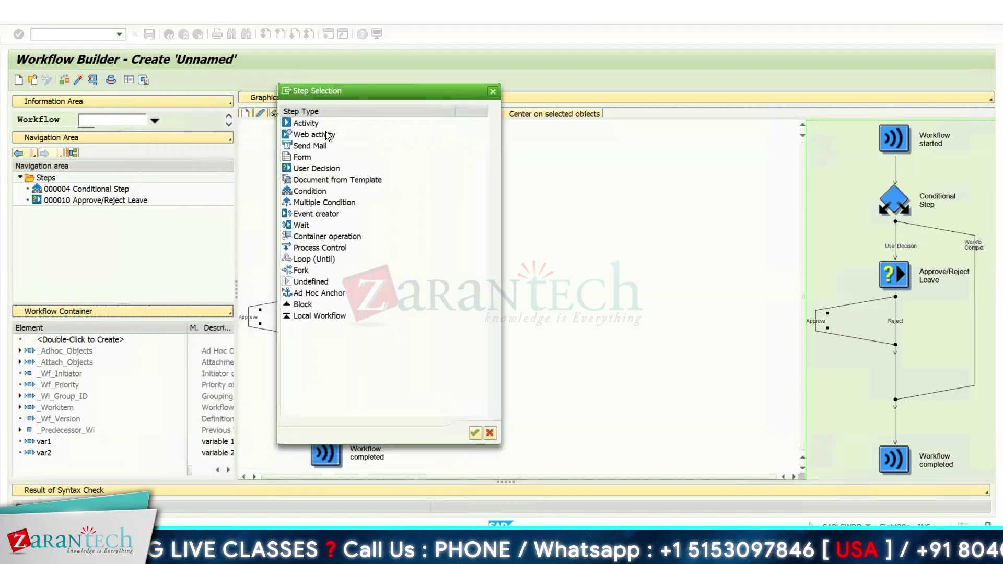
{"action": "double_click", "coordinate": [301, 145]}
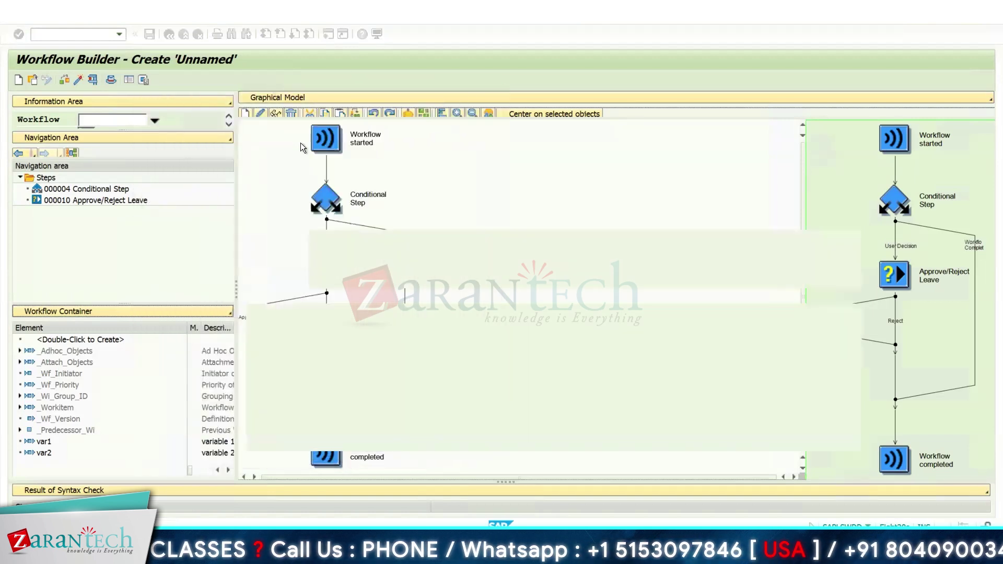
- Try User and E-Mail Address as recipients of the approval mail, and return to Organizational Object with the workflow initiator expression
{"action": "left_click", "coordinate": [321, 192]}
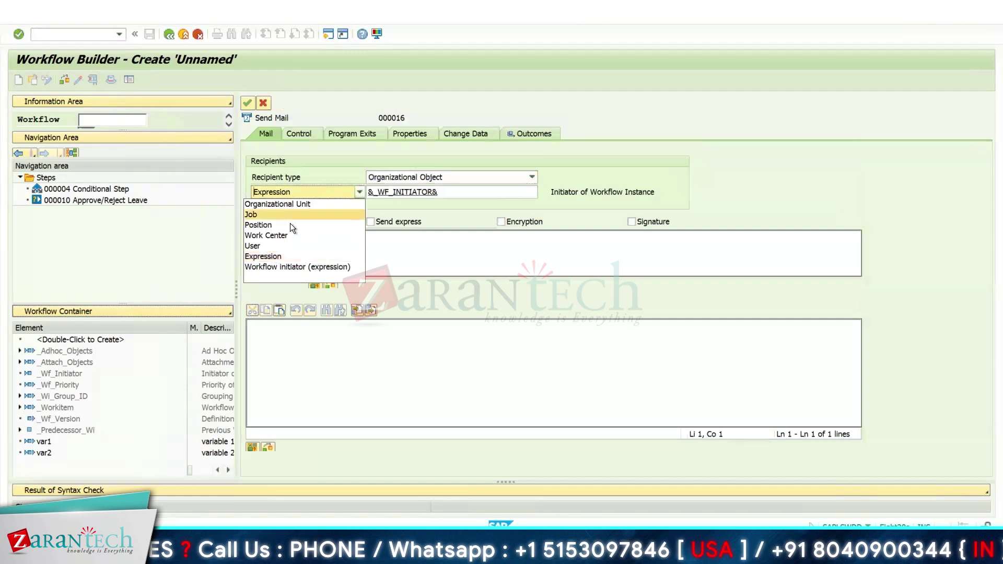
{"action": "left_click", "coordinate": [270, 246]}
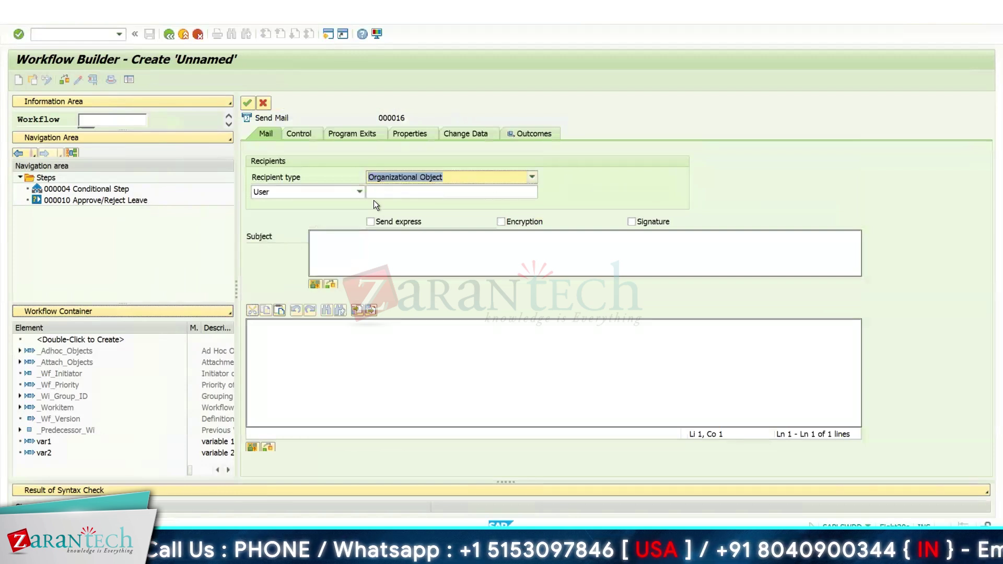
{"action": "left_click", "coordinate": [331, 191]}
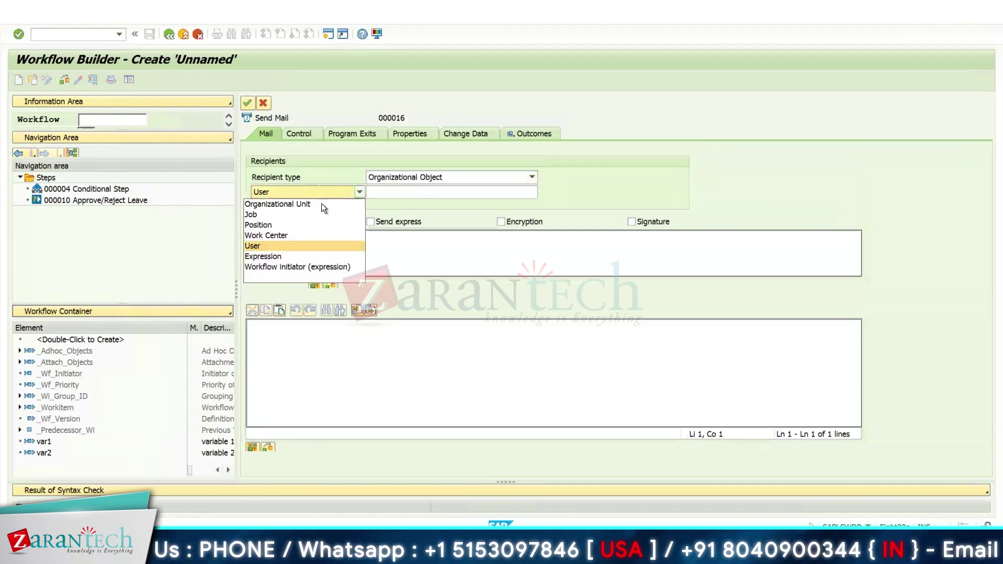
{"action": "left_click", "coordinate": [462, 177]}
{"action": "left_click", "coordinate": [441, 177]}
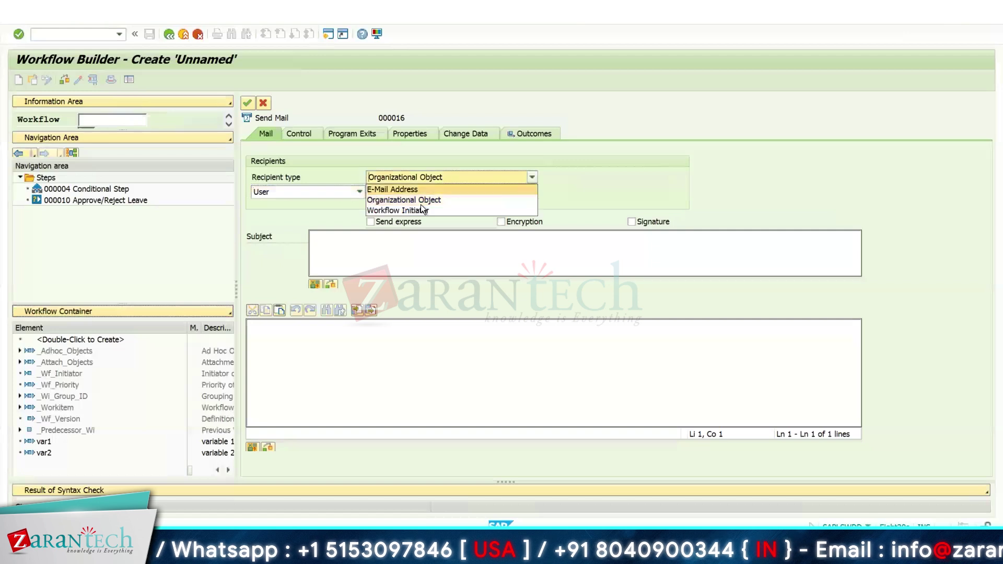
{"action": "left_click", "coordinate": [422, 189]}
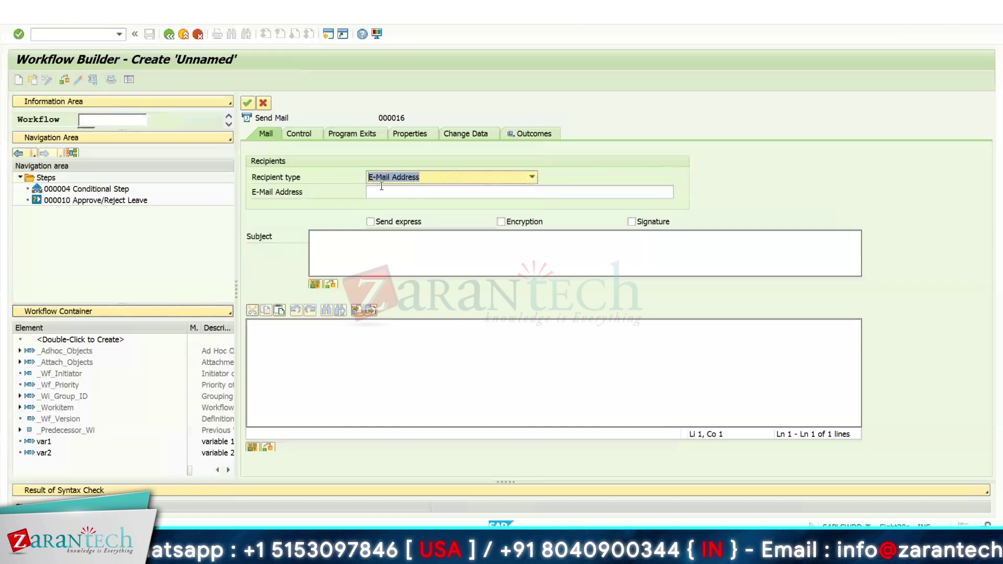
{"action": "left_click", "coordinate": [433, 181]}
{"action": "left_click", "coordinate": [419, 208]}
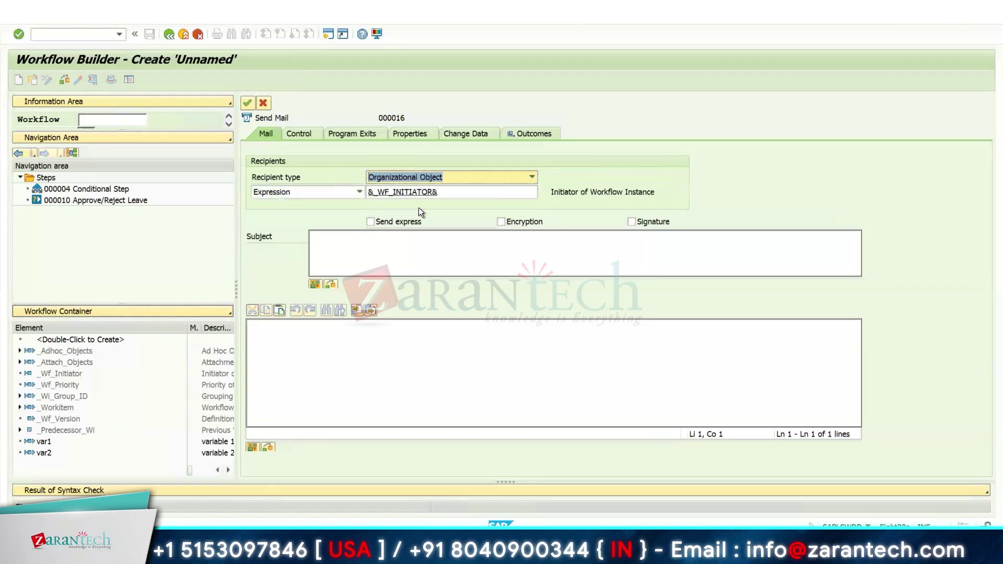
- Enter "Approved Leave" as the subject of the approval mail
{"action": "left_click", "coordinate": [409, 232]}
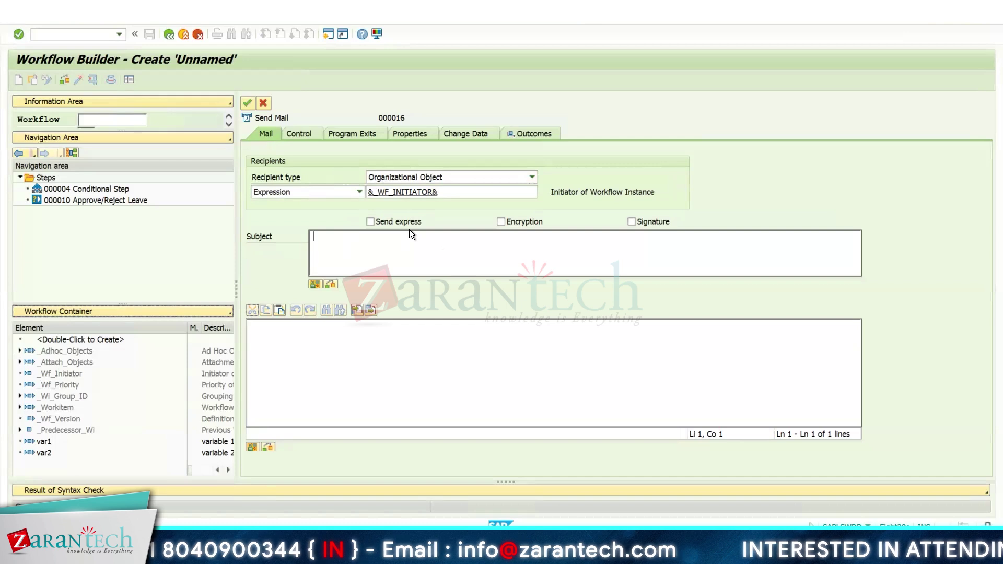
{"action": "type", "text": "Approved "}
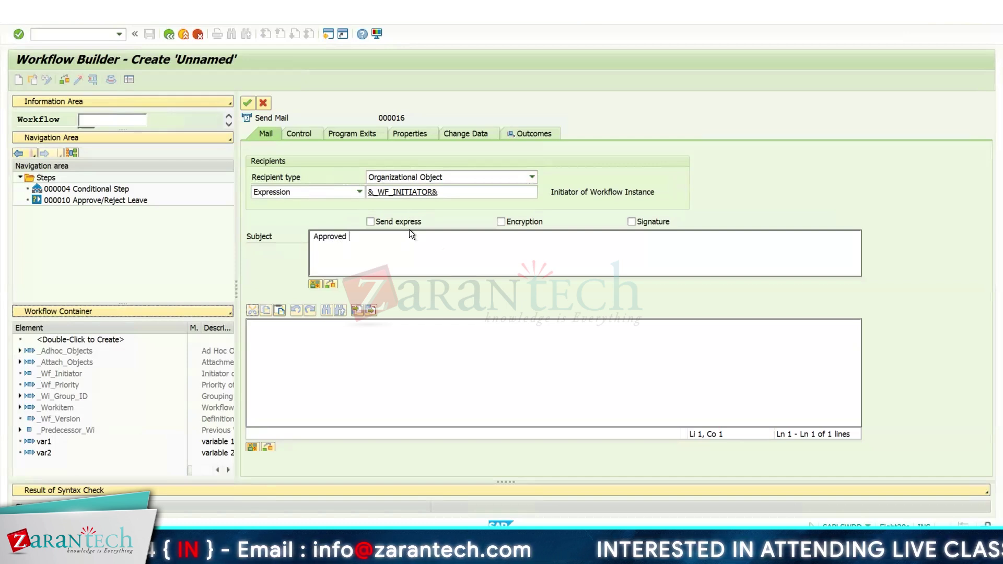
{"action": "type", "text": "LEaver"}
{"action": "key", "text": "BackSpace"}
{"action": "key", "text": "BackSpace"}
{"action": "key", "text": "BackSpace"}
{"action": "key", "text": "BackSpace"}
{"action": "key", "text": "BackSpace"}
{"action": "type", "text": "eave"}
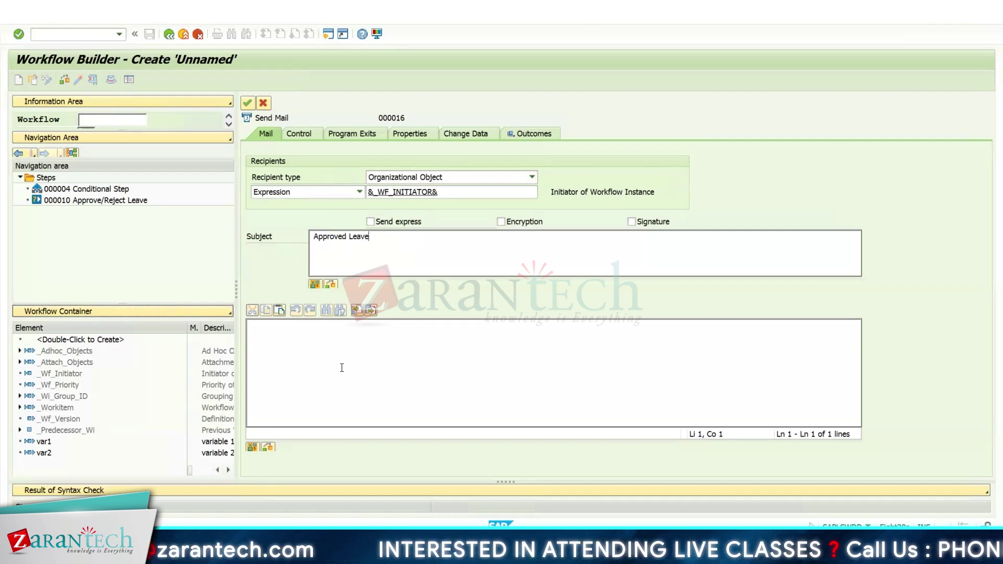
- Write the approval mail's body: "Hi User," followed below by "Your leave request has been accepted"
{"action": "type", "text": "i "}
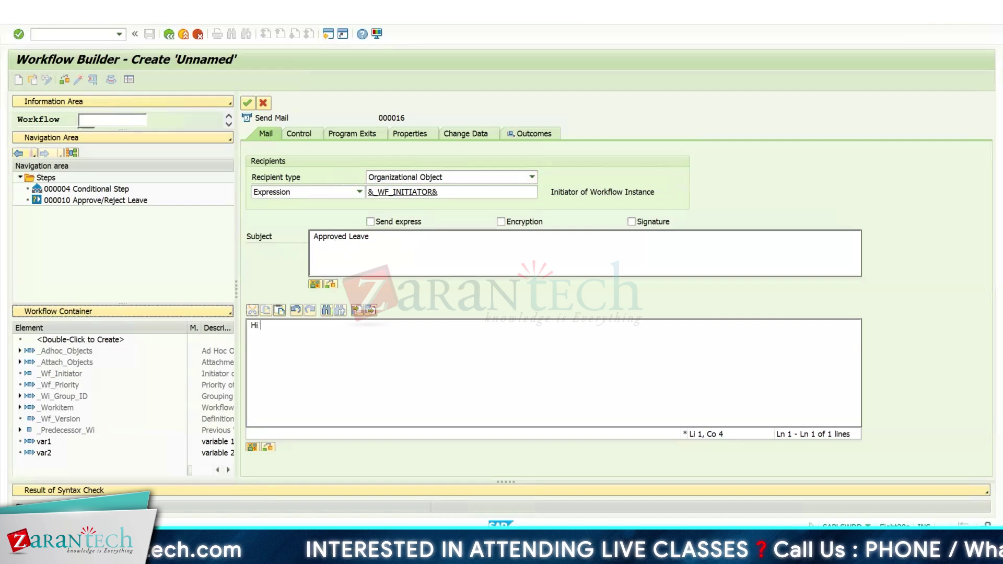
{"action": "type", "text": "User"}
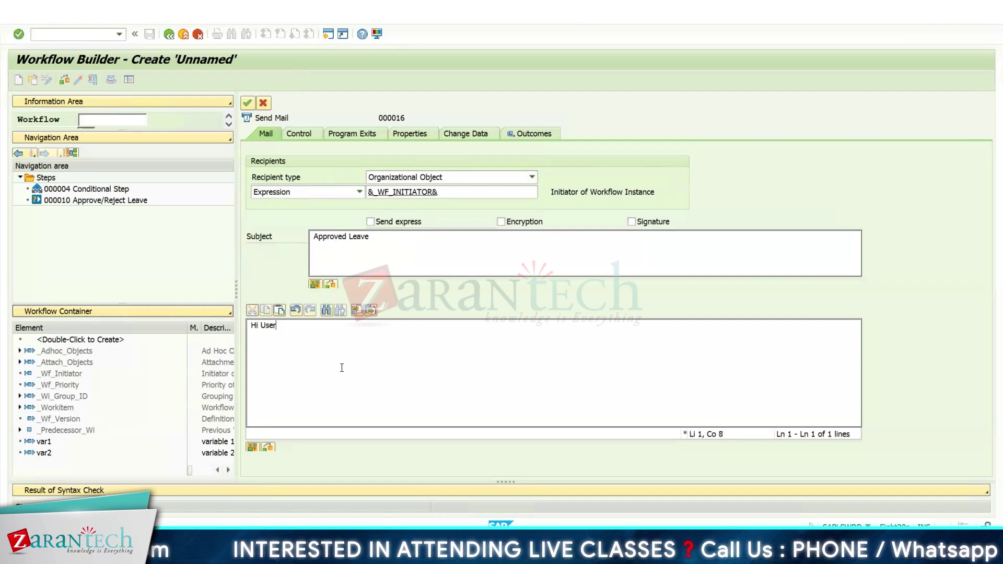
{"action": "type", "text": "Yo"}
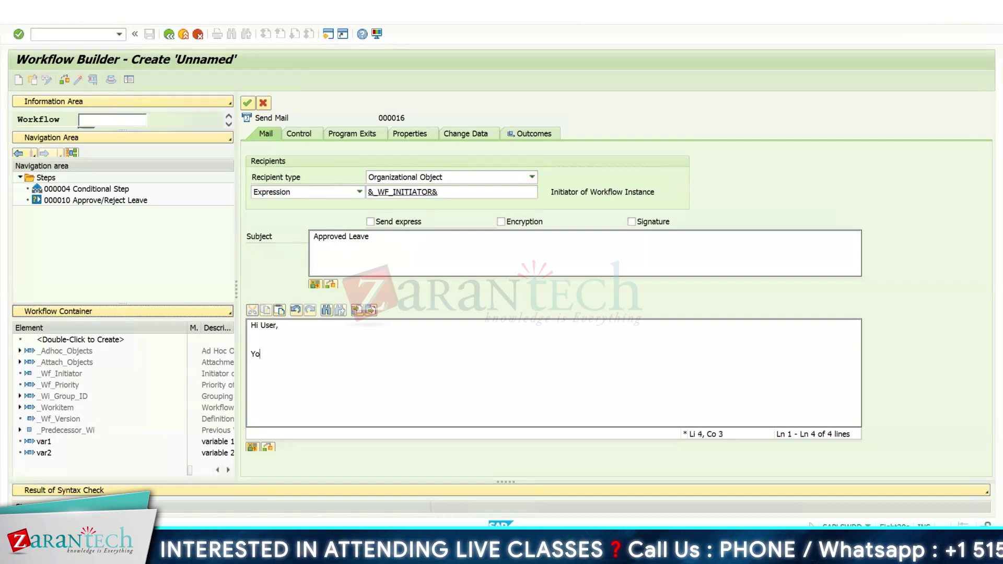
{"action": "type", "text": "ur leave request "}
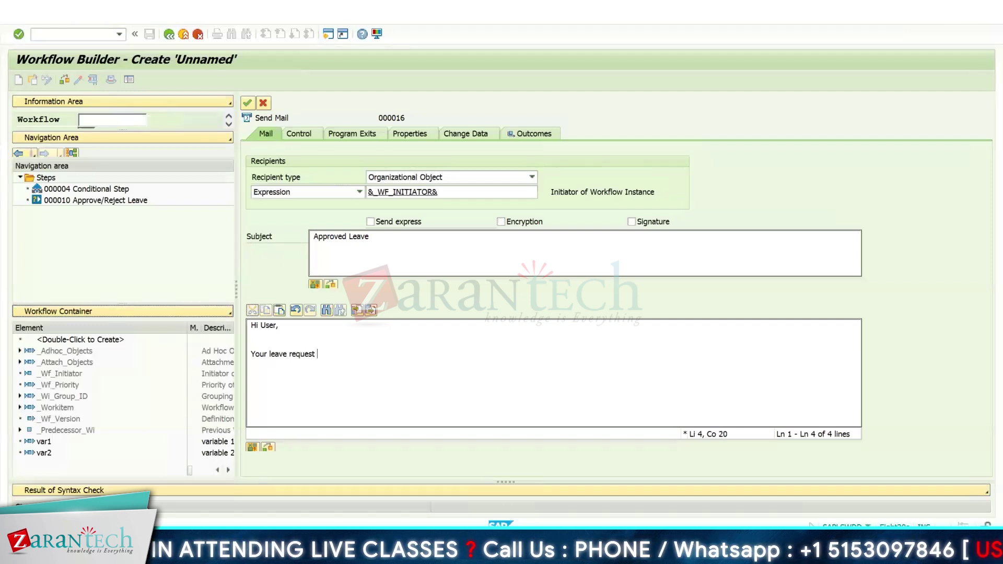
{"action": "type", "text": "has been accepted"}
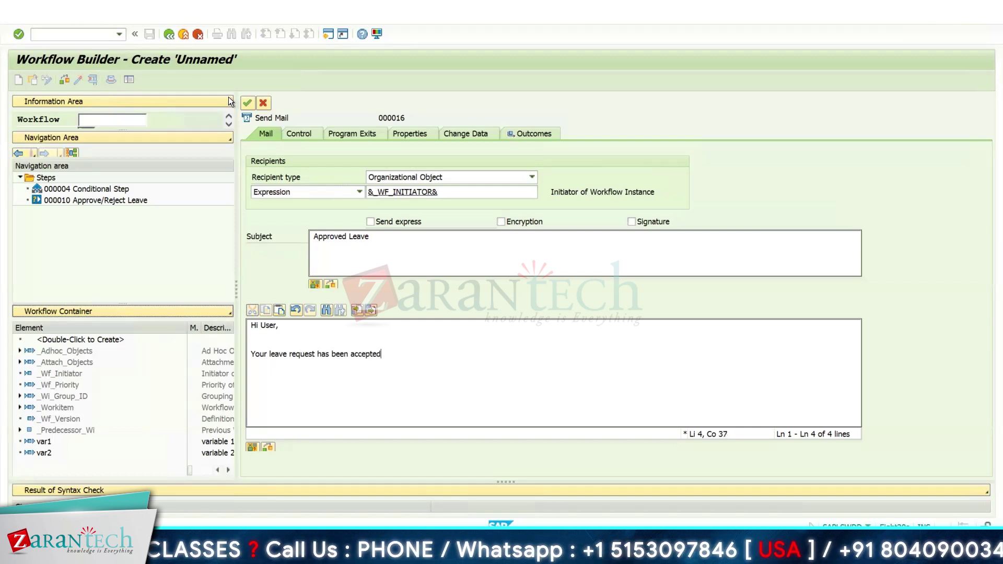
- Save the approval mail's task with abbreviation "ZAR_WORKFLOW" and name "Workflow accepted", accepting the proposed package and transport request
{"action": "left_click", "coordinate": [248, 103]}
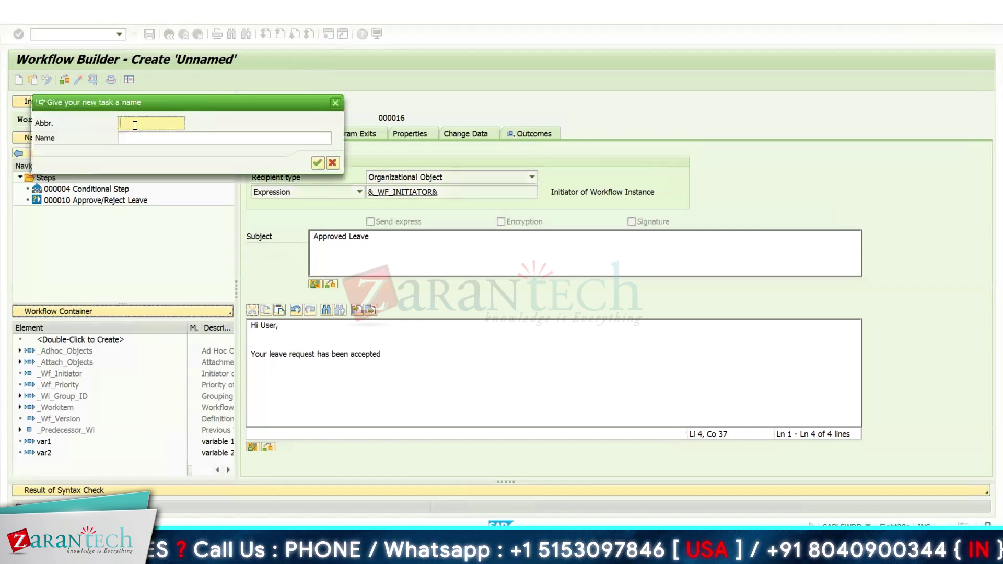
{"action": "type", "text": "Z"}
{"action": "key", "text": "Down"}
{"action": "key", "text": "Return"}
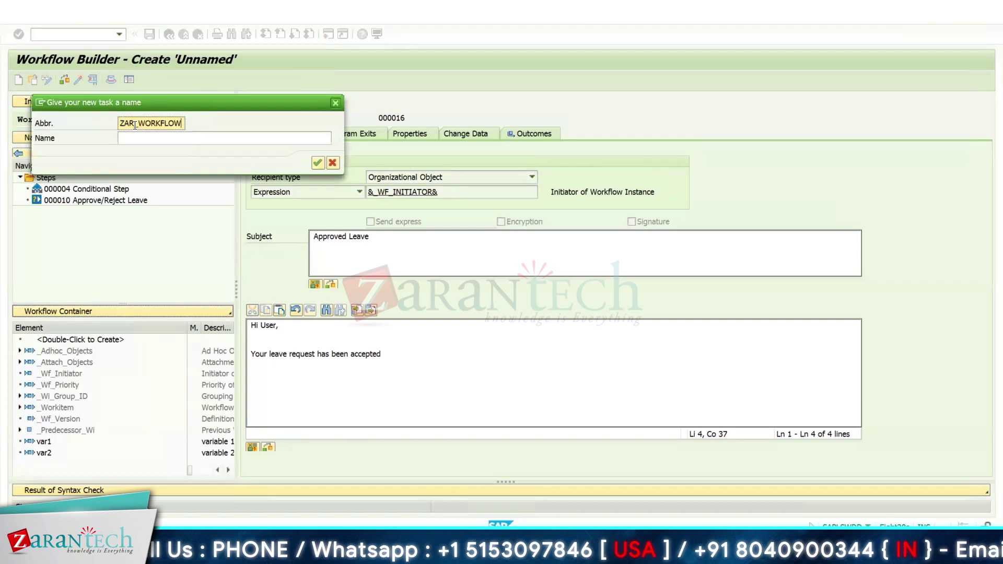
{"action": "key", "text": "Tab"}
{"action": "type", "text": "W"}
{"action": "key", "text": "Down"}
{"action": "key", "text": "Return"}
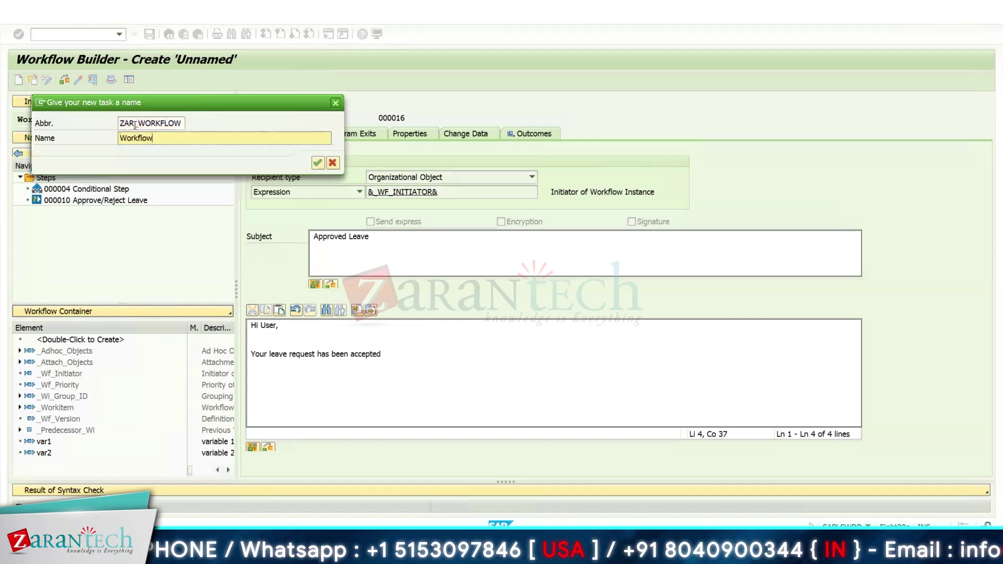
{"action": "type", "text": "accepted"}
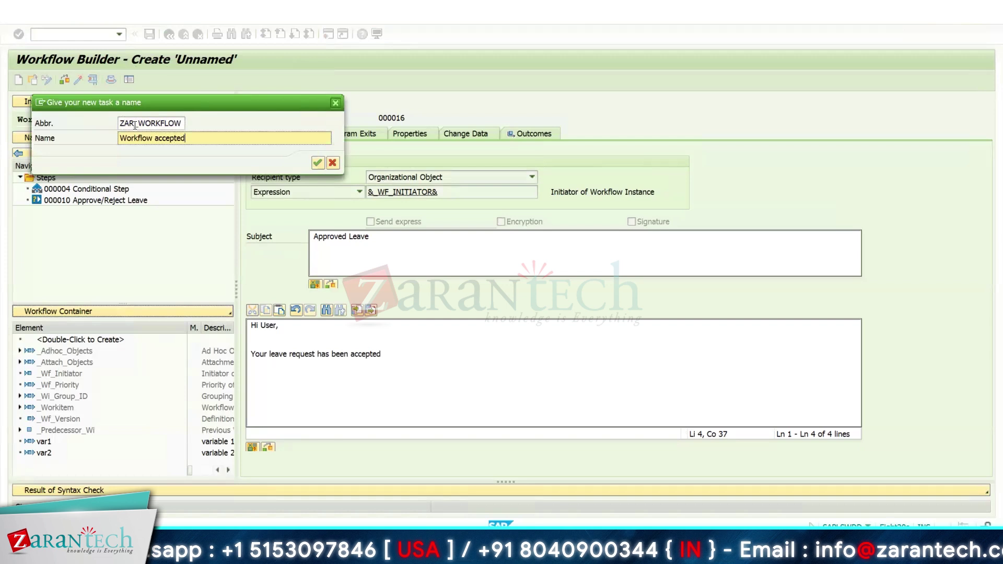
{"action": "key", "text": "Return"}
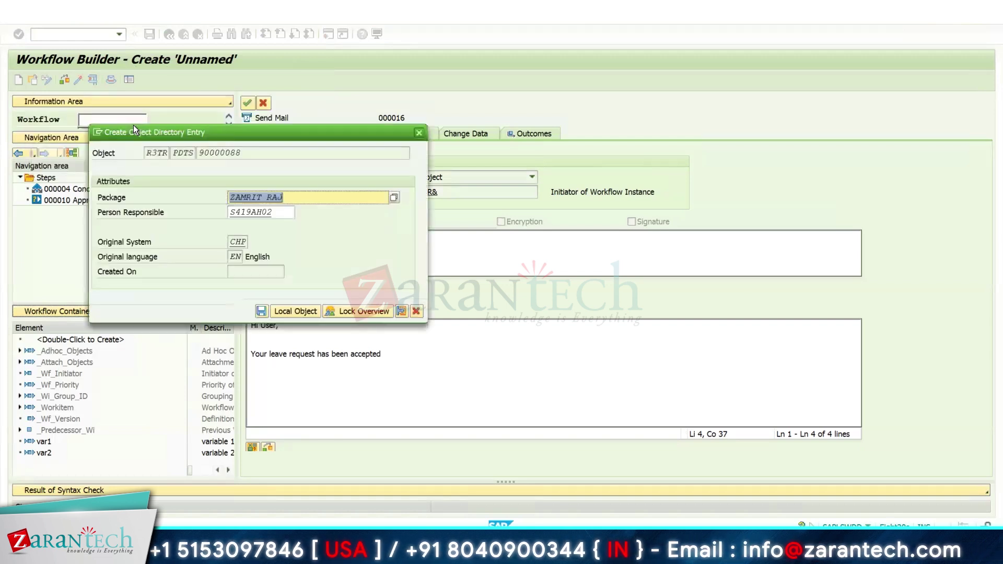
{"action": "key", "text": "Return"}
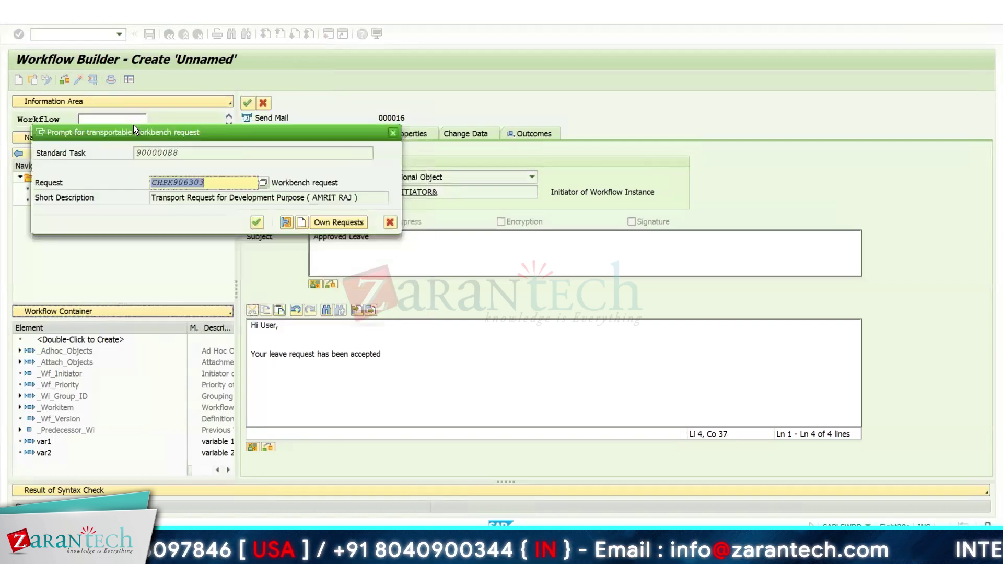
{"action": "key", "text": "Return"}
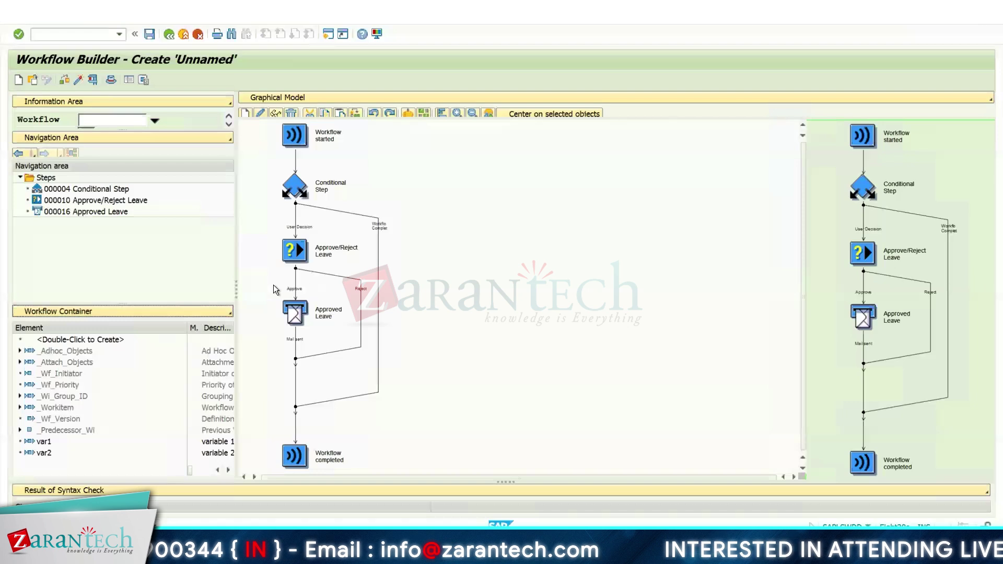
{"action": "right_click", "coordinate": [359, 287]}
{"action": "left_click", "coordinate": [384, 302]}
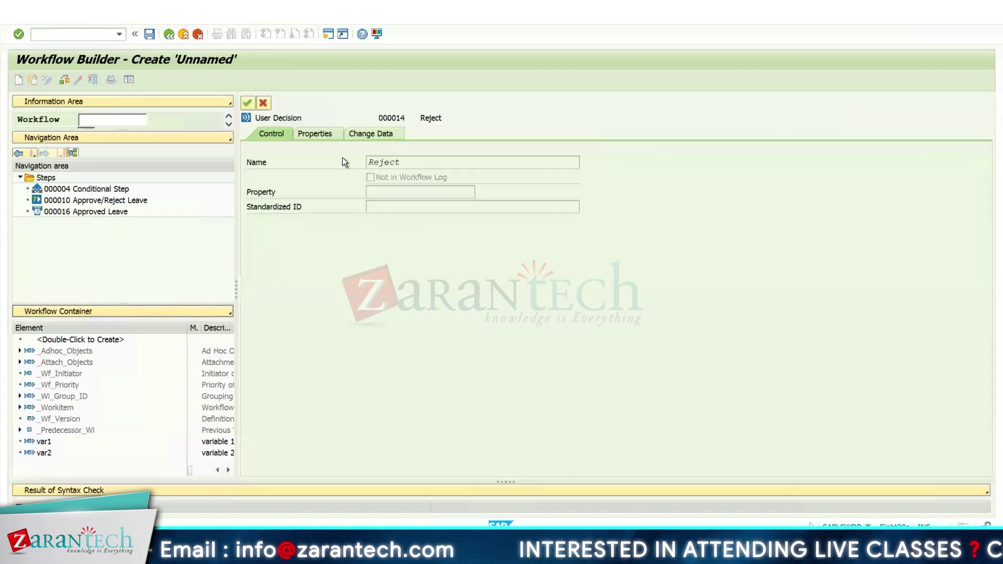
{"action": "left_click", "coordinate": [264, 104]}
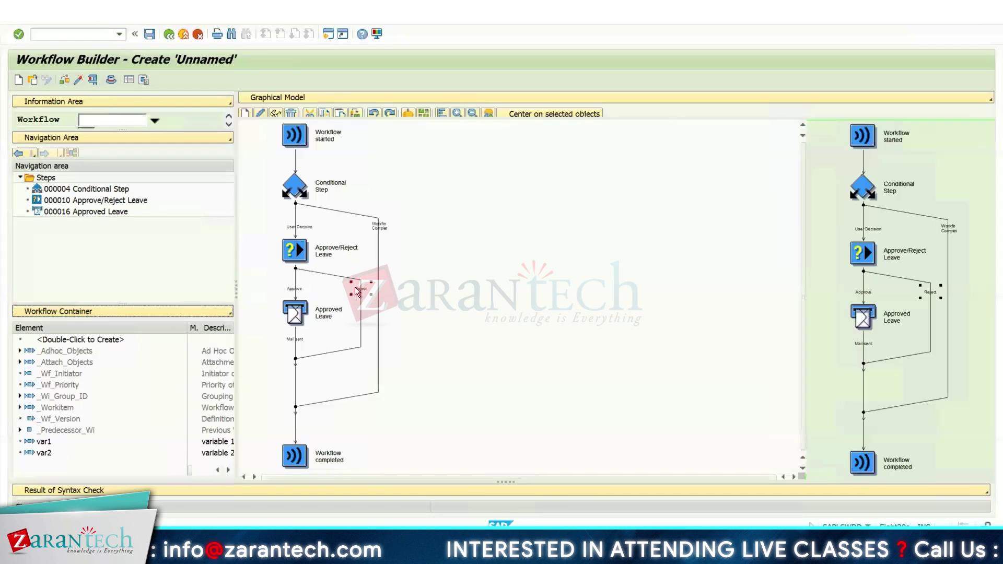
- Insert a Send Mail step on the "Reject" branch of the Approve/Reject Leave decision
{"action": "right_click", "coordinate": [355, 290]}
{"action": "left_click", "coordinate": [381, 302]}
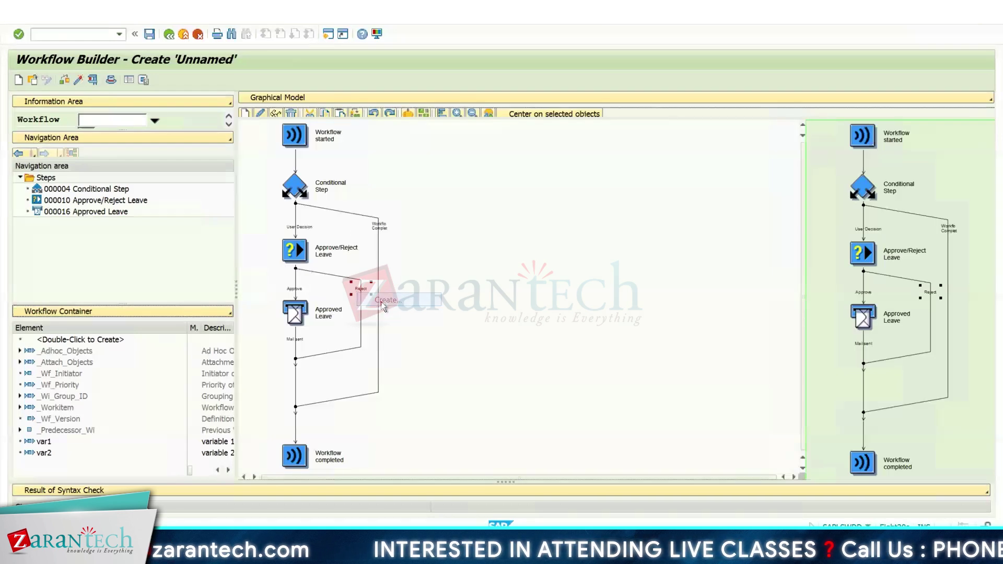
{"action": "left_click", "coordinate": [155, 157]}
{"action": "double_click", "coordinate": [155, 157]}
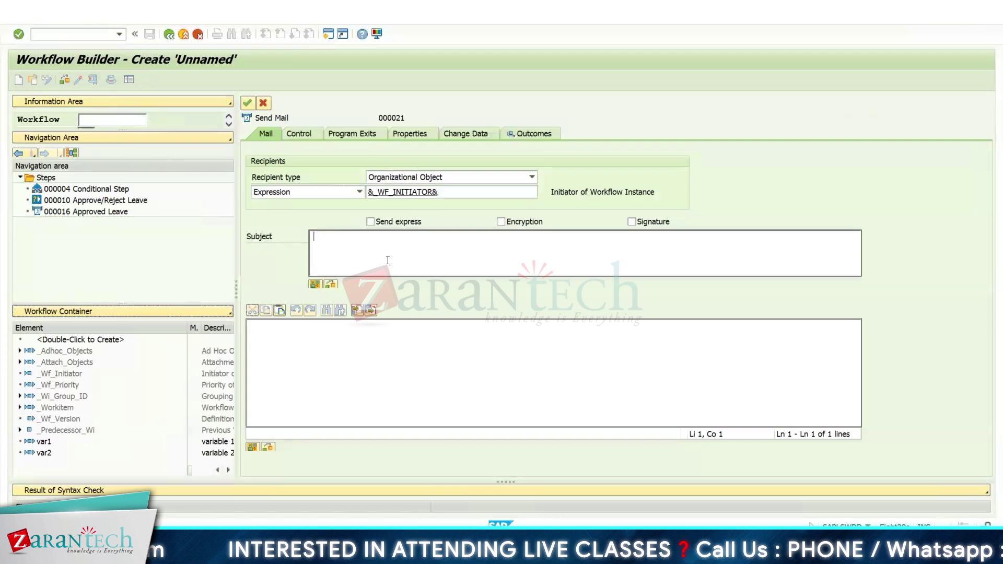
- Enter "Reject Leave" as the subject of the rejection mail
{"action": "type", "text": "Reje"}
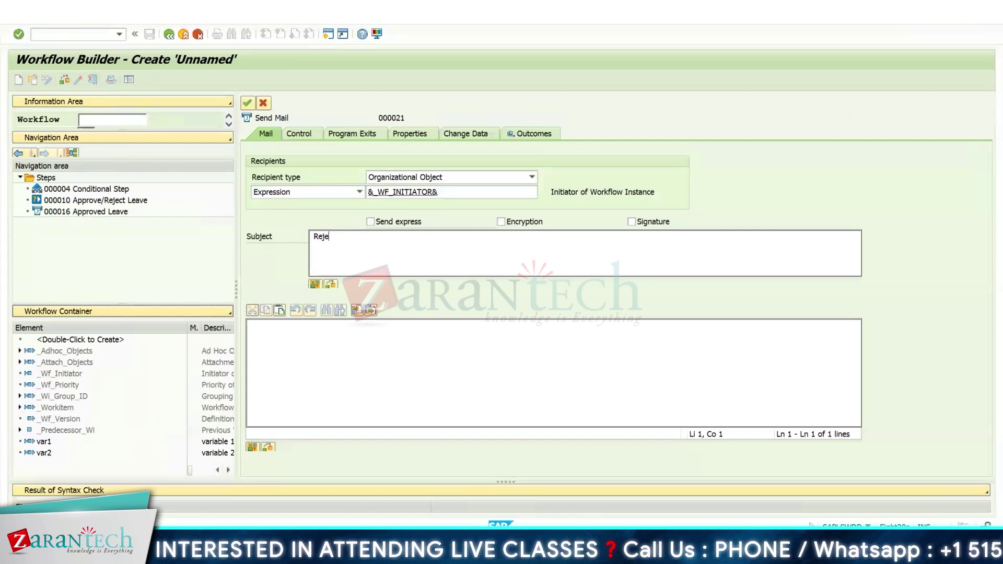
{"action": "type", "text": "ct LEave"}
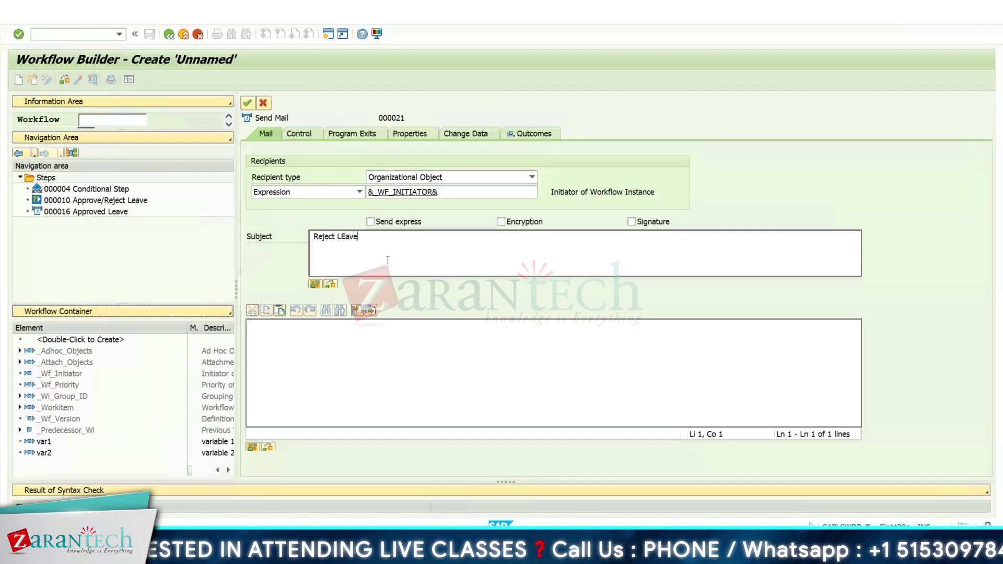
{"action": "key", "text": "BackSpace"}
{"action": "key", "text": "BackSpace"}
{"action": "type", "text": "ea"}
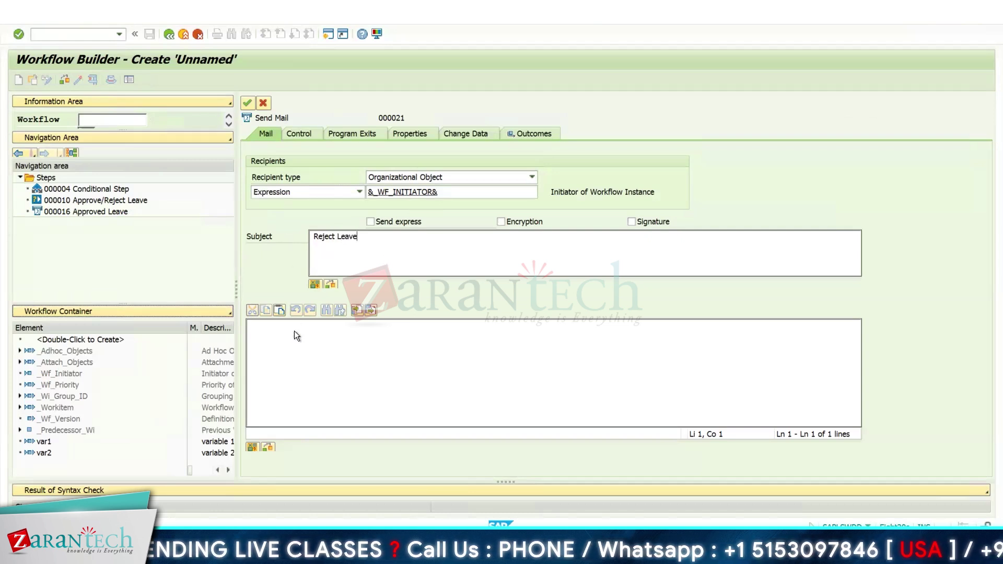
- Write the rejection mail's body: "Hi User," followed below by "Your leave request has been rejected"
{"action": "type", "text": "Hi "}
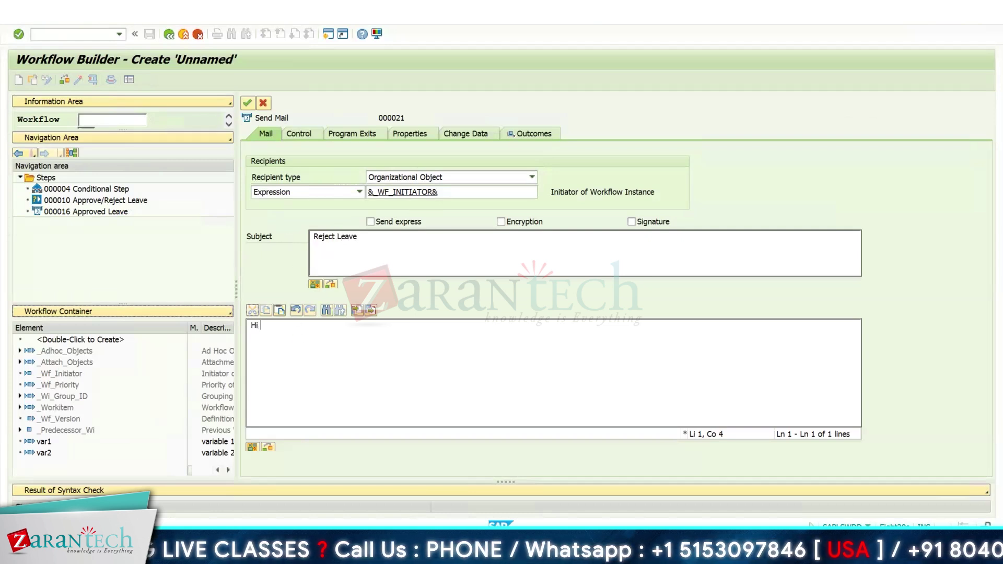
{"action": "type", "text": "User,"}
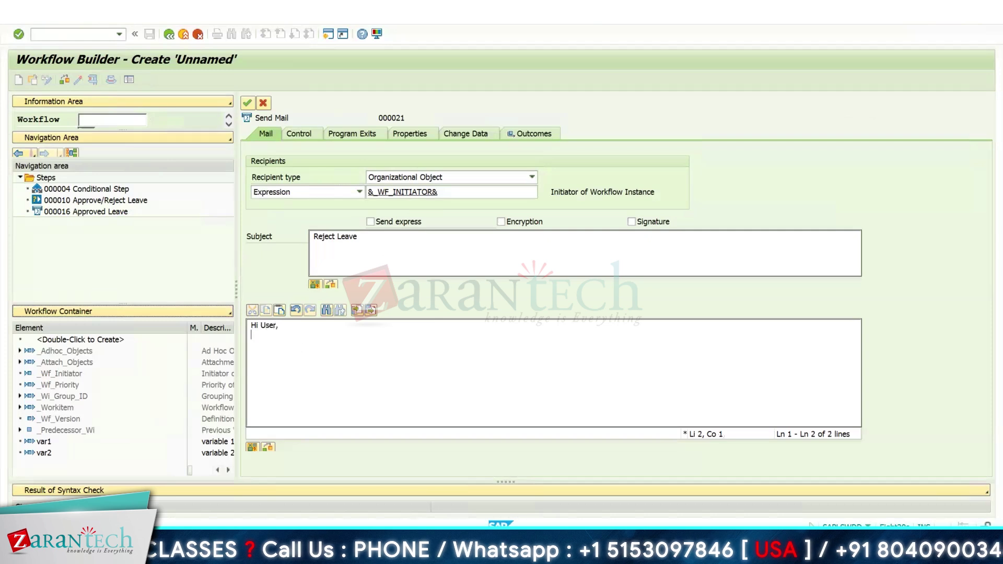
{"action": "type", "text": "Your"}
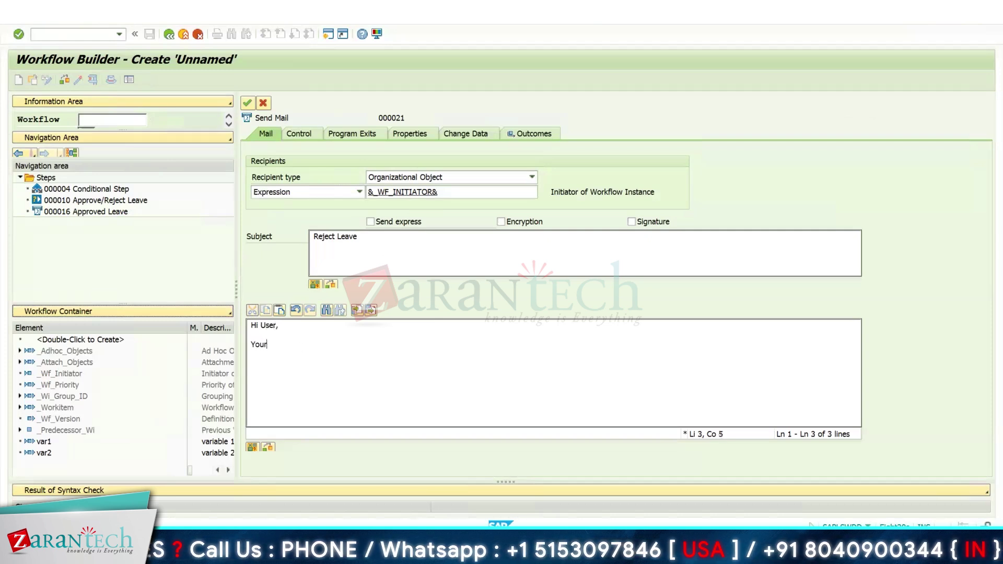
{"action": "type", "text": " leave request has been rejected"}
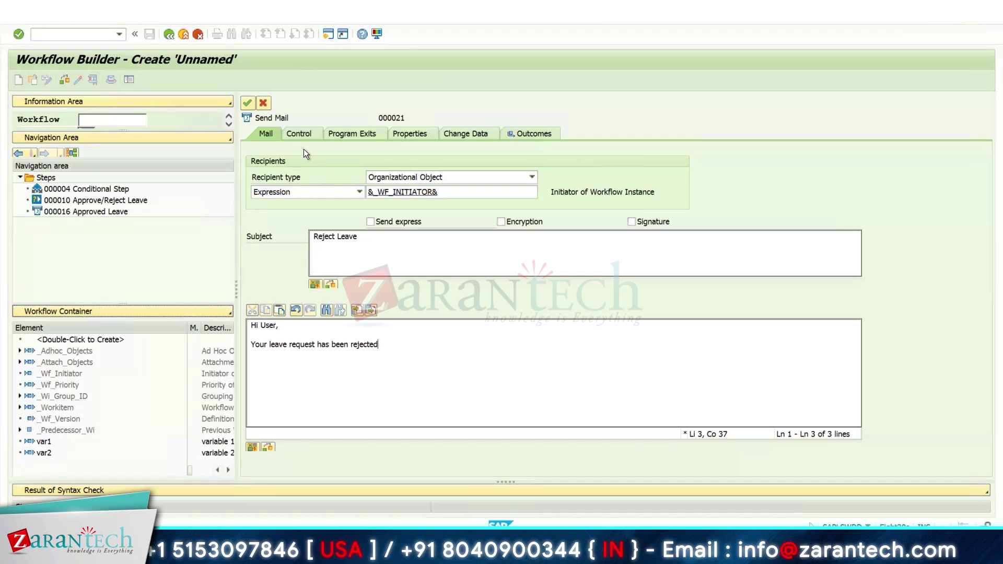
- Save the rejection mail's task with abbreviation "ZAR_WORKFLOW" and name "Workflow rejected", accepting the proposed package and transport request
{"action": "left_click", "coordinate": [252, 104]}
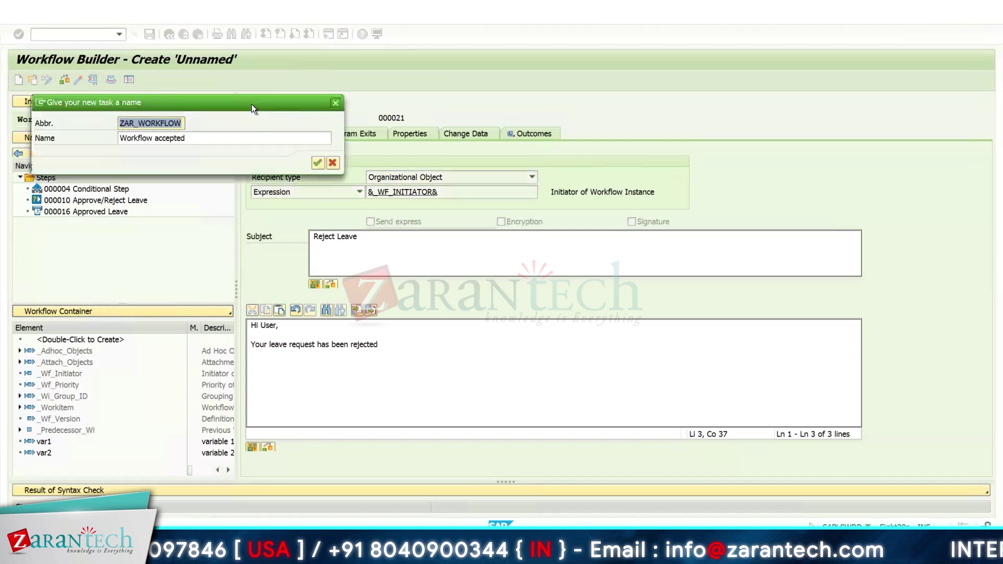
{"action": "left_click", "coordinate": [217, 133]}
{"action": "key", "text": "BackSpace"}
{"action": "key", "text": "BackSpace"}
{"action": "key", "text": "BackSpace"}
{"action": "key", "text": "BackSpace"}
{"action": "key", "text": "BackSpace"}
{"action": "key", "text": "BackSpace"}
{"action": "key", "text": "BackSpace"}
{"action": "key", "text": "BackSpace"}
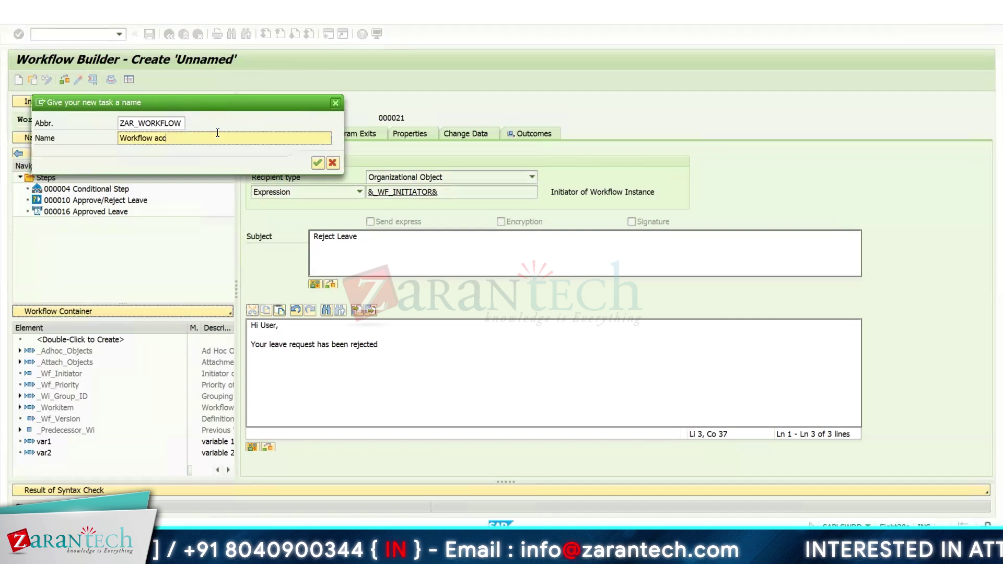
{"action": "type", "text": "rejected"}
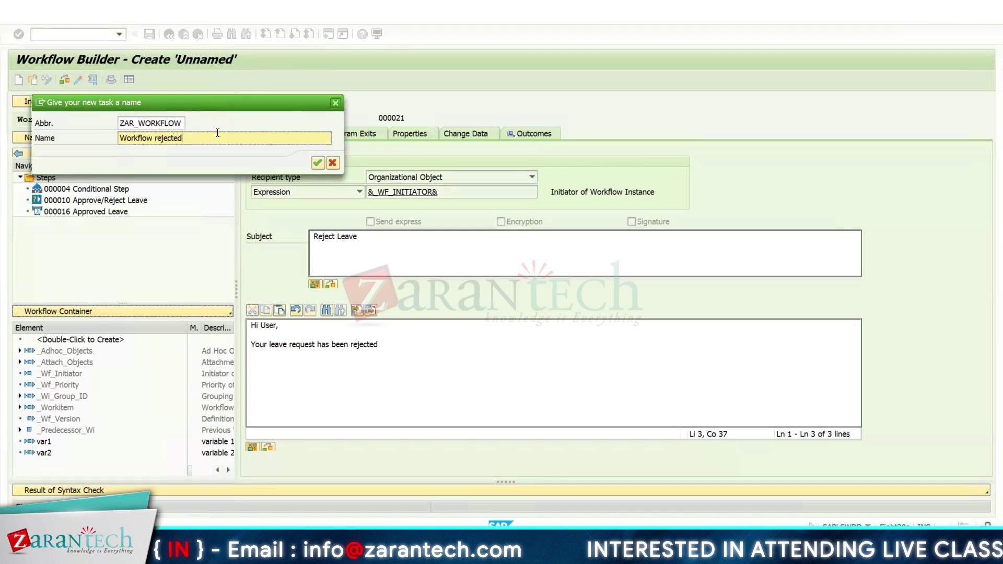
{"action": "key", "text": "Return"}
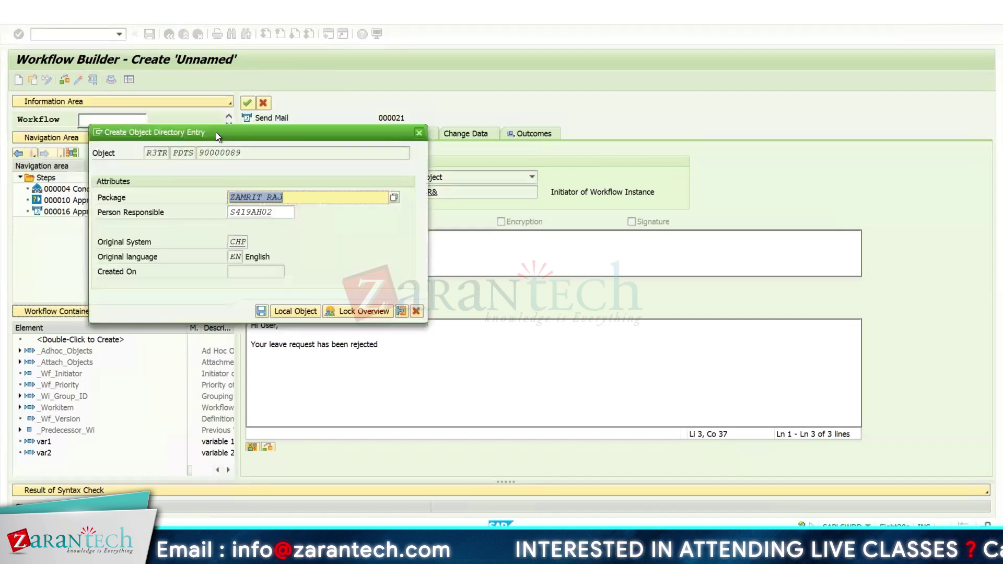
{"action": "key", "text": "Return"}
{"action": "key", "text": "Return"}
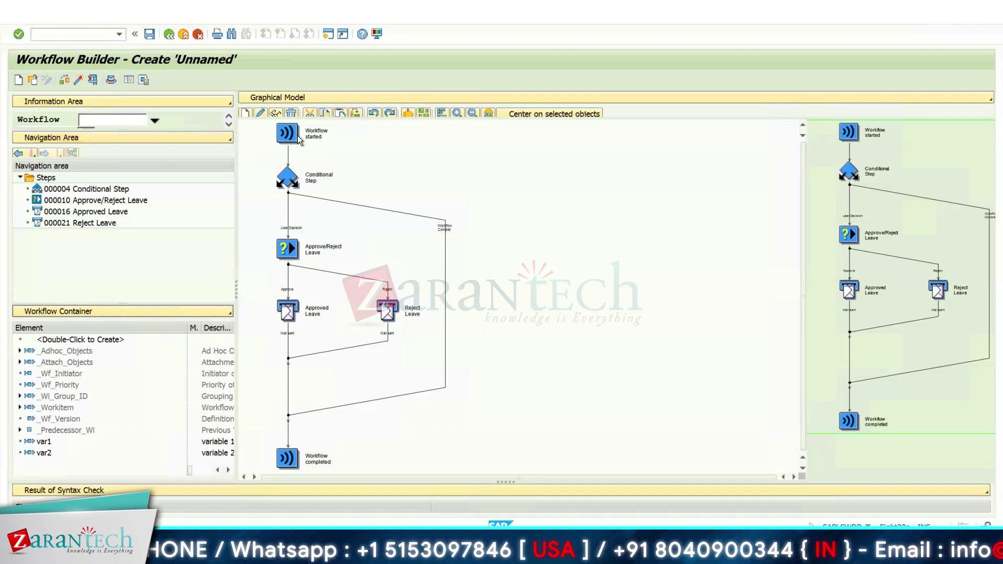
- Activate the workflow with abbreviation "ZAR_WORKFLOW" and name "Workflow rejected", accepting the proposed package
{"action": "left_click", "coordinate": [74, 80]}
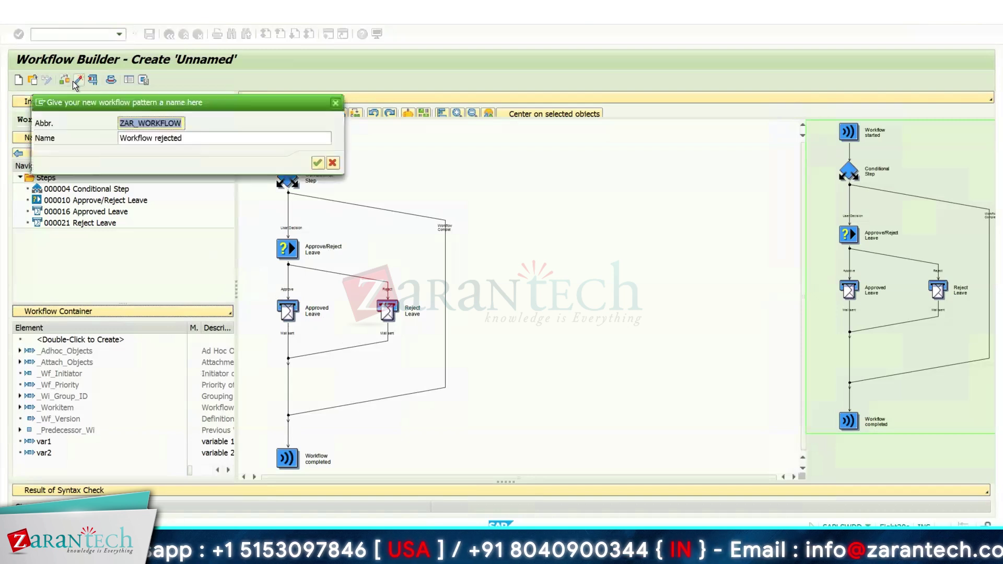
{"action": "key", "text": "Return"}
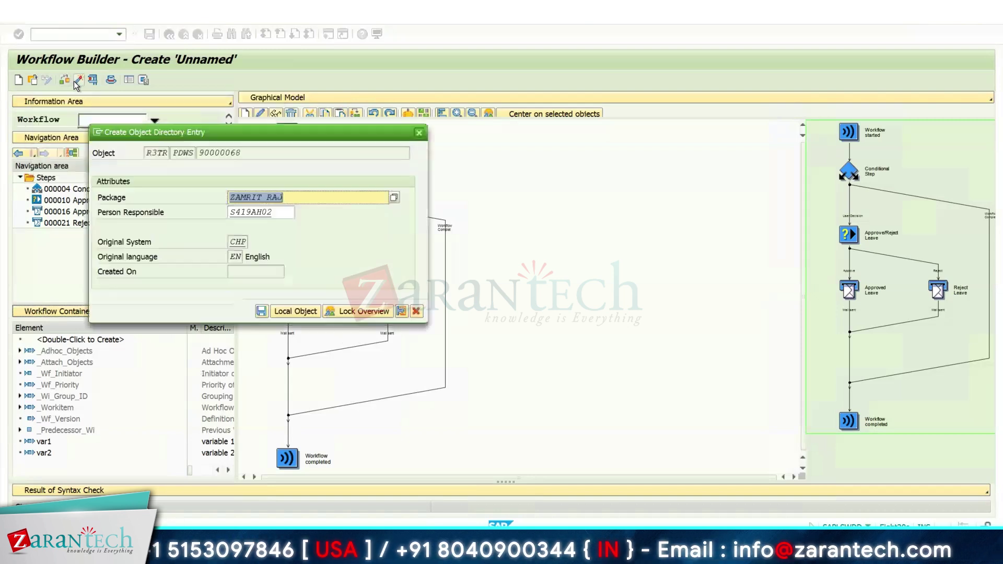
{"action": "key", "text": "Return"}
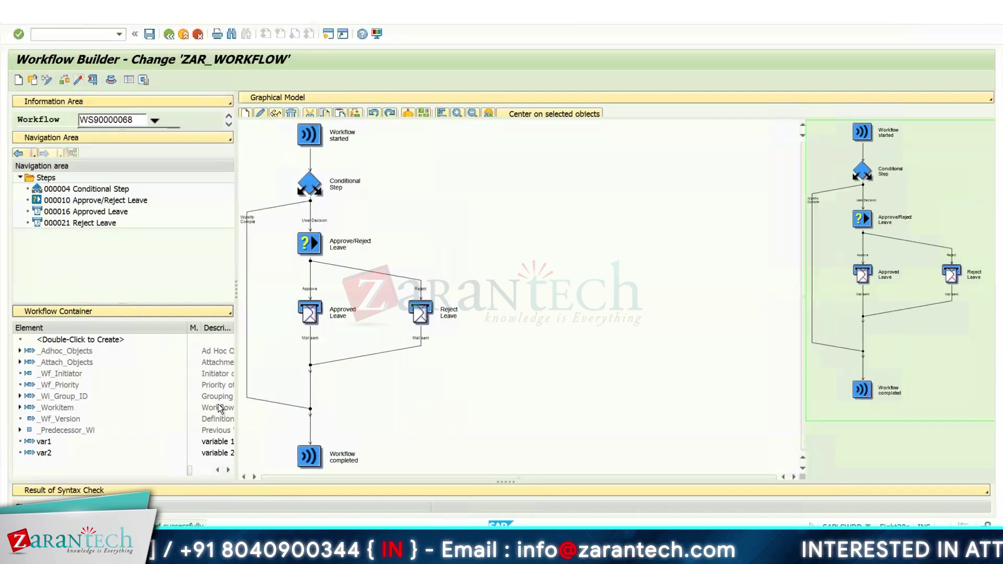
- Open the workflow test and execute it with var1 at 2 and var2 at 4
{"action": "left_click", "coordinate": [90, 82]}
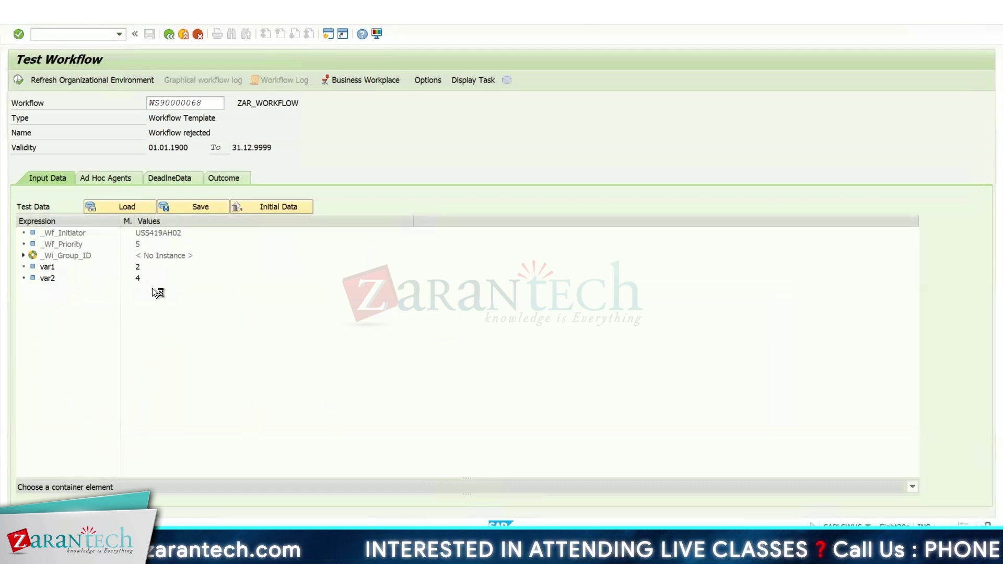
{"action": "left_click", "coordinate": [129, 268]}
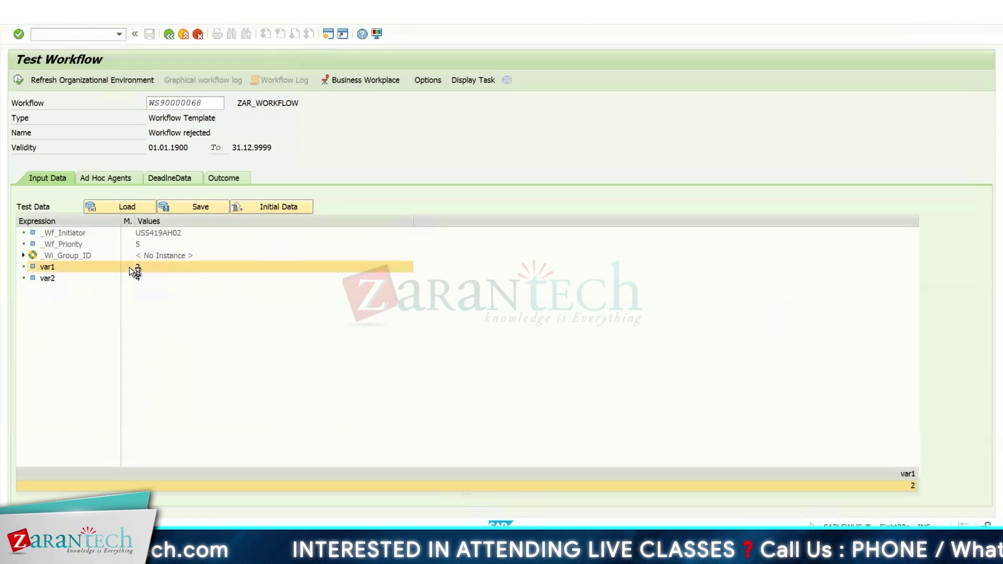
{"action": "left_click", "coordinate": [155, 357]}
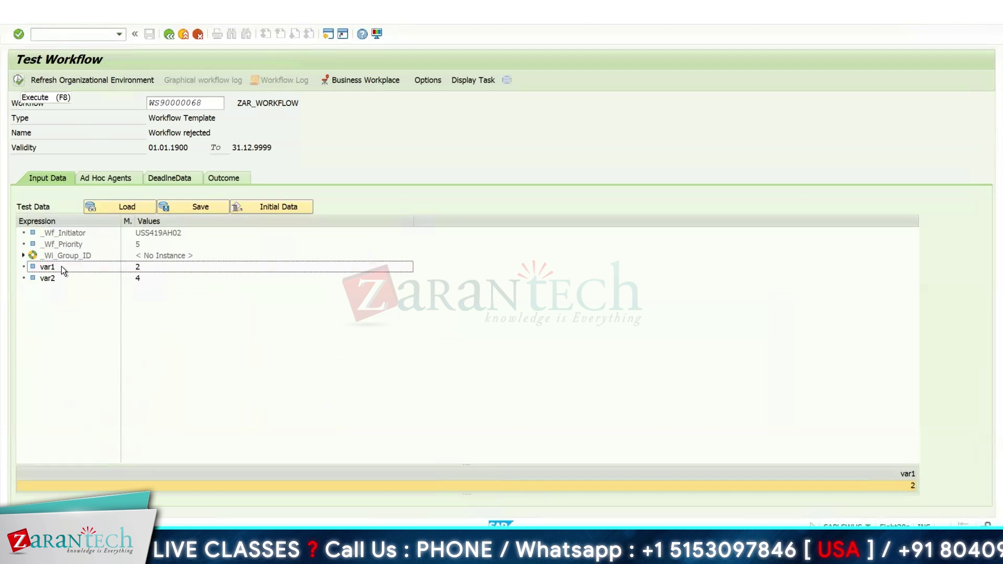
{"action": "left_click", "coordinate": [20, 79]}
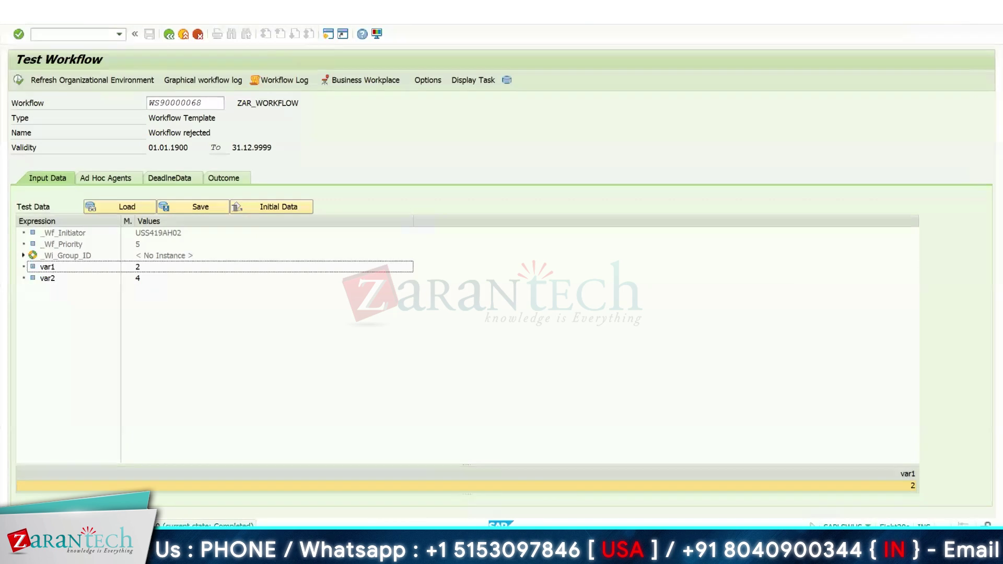
- Examine the workflow log of the first test run, then leave the log and the test
{"action": "left_click", "coordinate": [287, 80]}
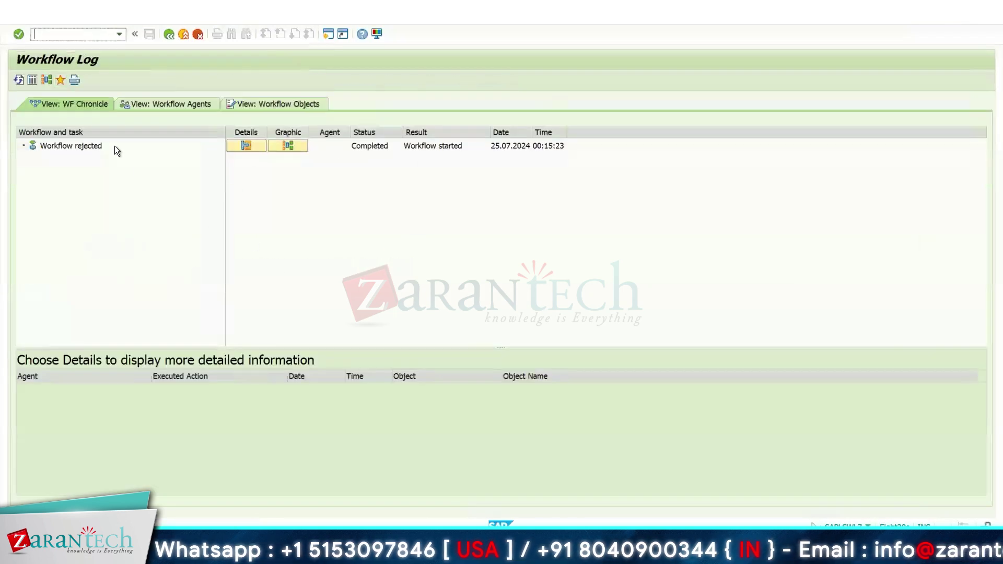
{"action": "left_click", "coordinate": [166, 36]}
{"action": "left_click", "coordinate": [168, 36]}
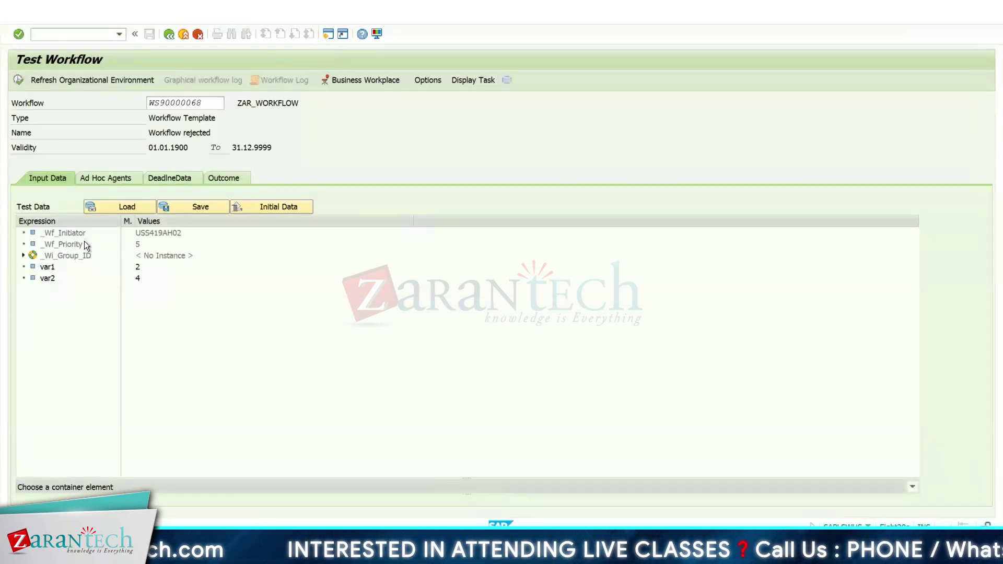
- Set var1 to 5 in the workflow's test input data
{"action": "left_click", "coordinate": [90, 268]}
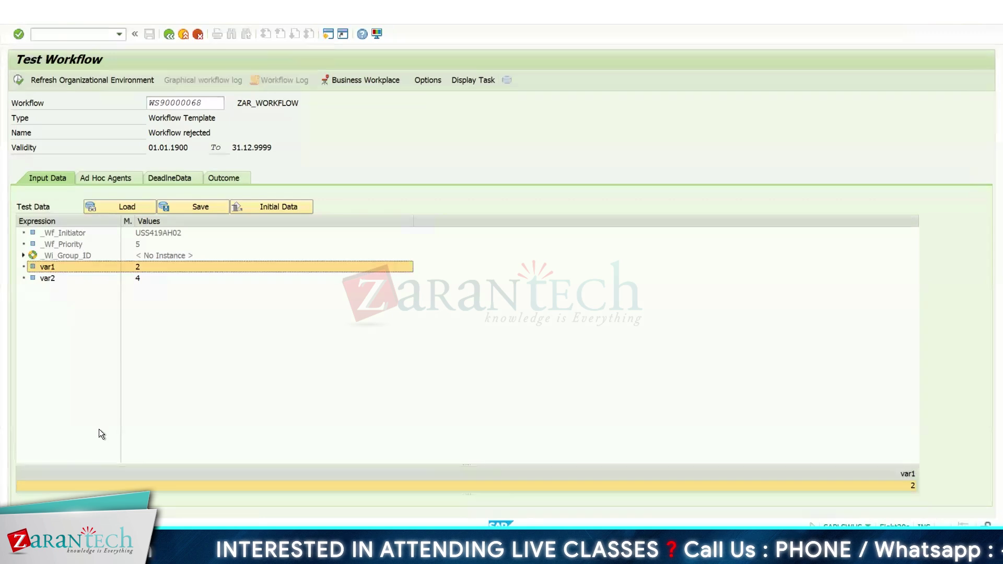
{"action": "left_click", "coordinate": [77, 487]}
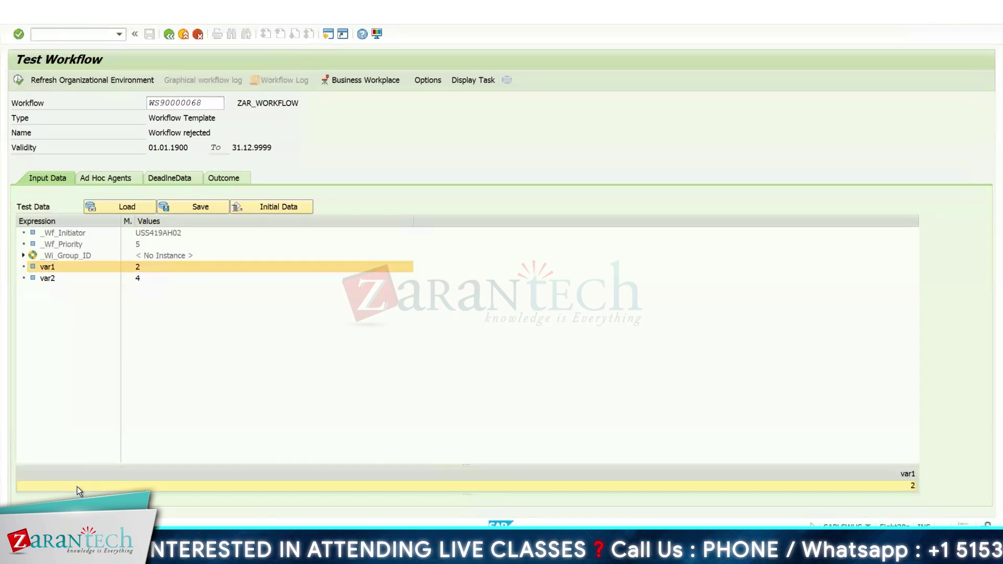
{"action": "type", "text": "5"}
{"action": "key", "text": "Return"}
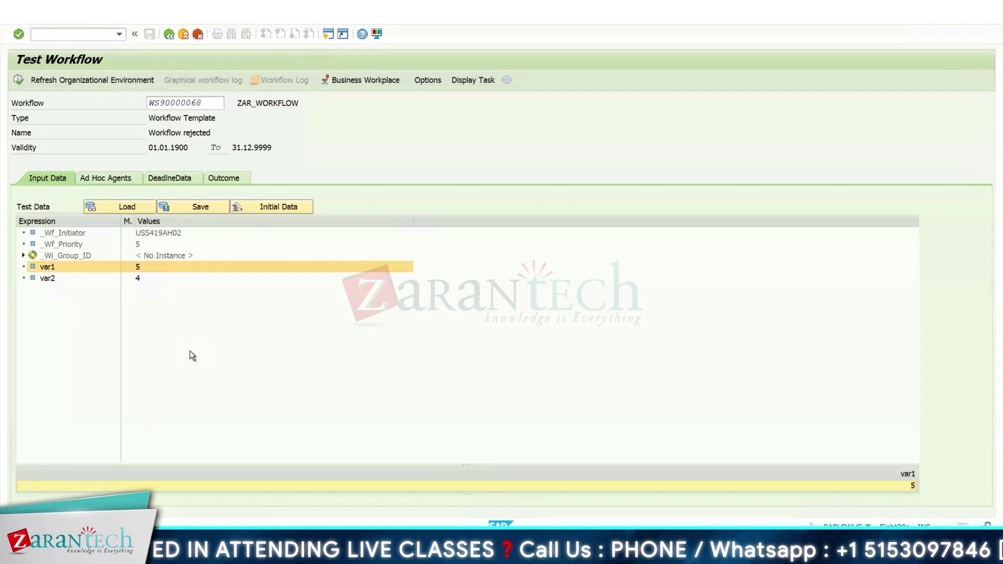
- Execute the workflow test, choose "Approve Leave" in the decision step, and check the run's workflow log
{"action": "left_click", "coordinate": [18, 79]}
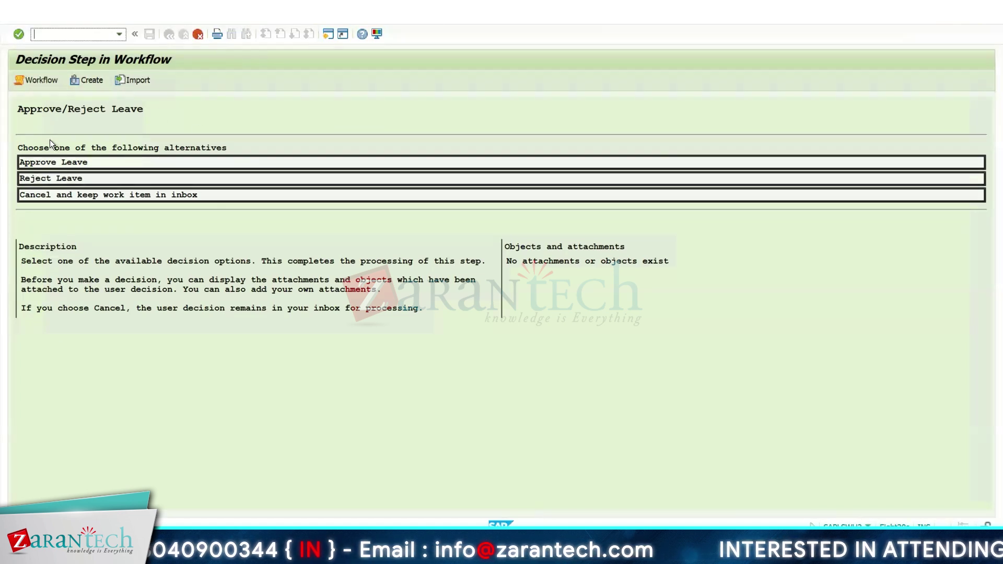
{"action": "left_click", "coordinate": [85, 163]}
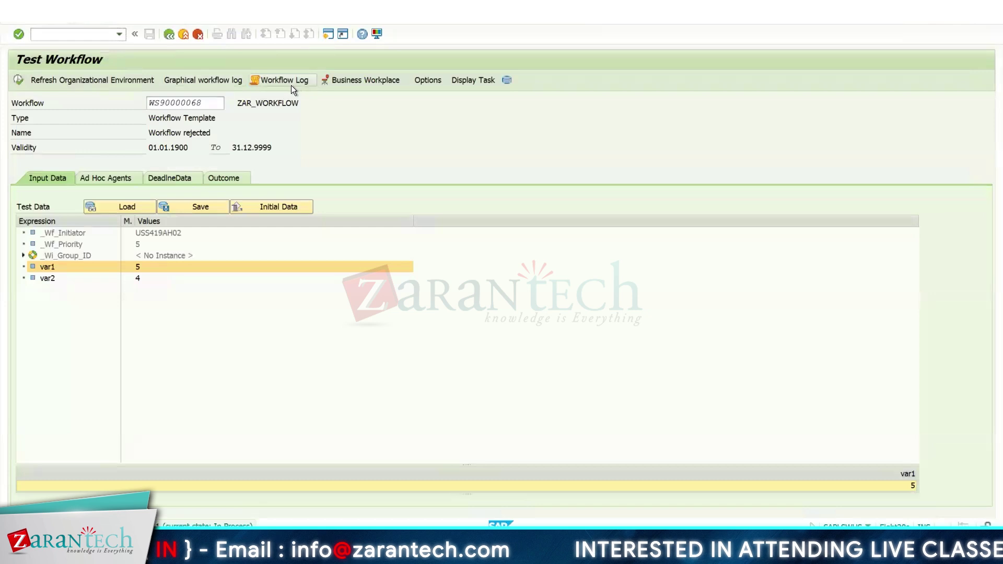
{"action": "left_click", "coordinate": [290, 84]}
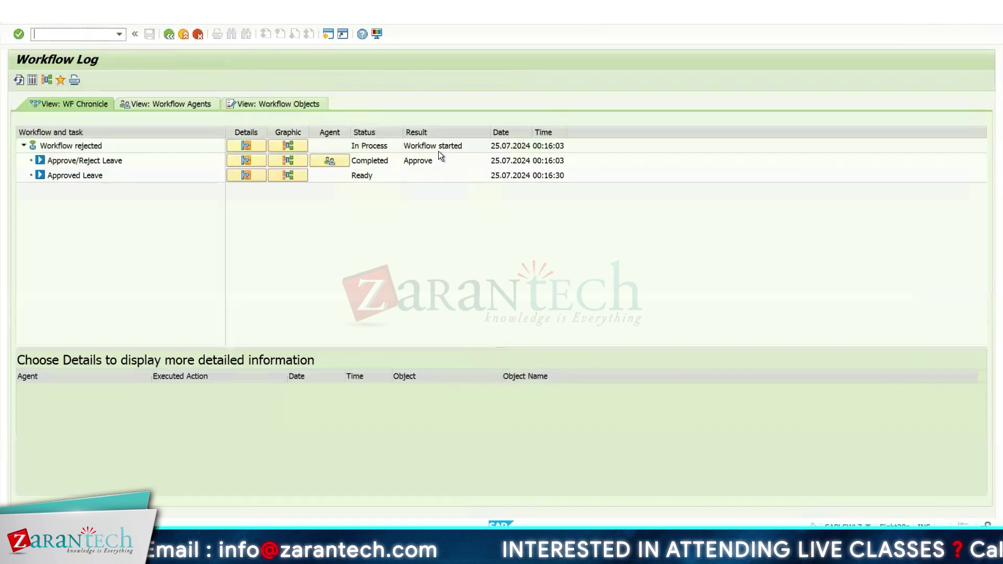
{"action": "left_click", "coordinate": [168, 34]}
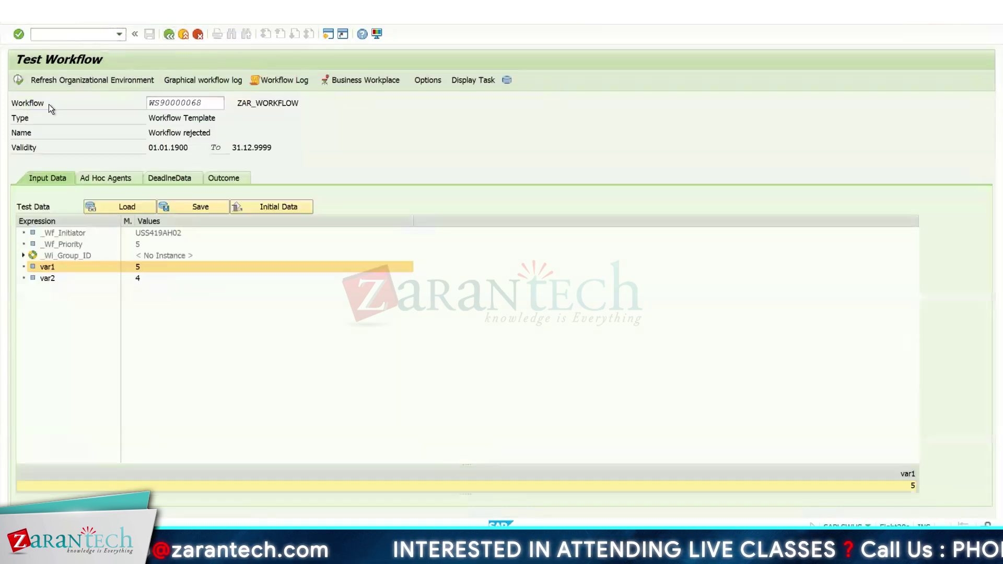
- Execute the workflow test again, choose "Reject Leave" in the decision step, and check the run's workflow log
{"action": "left_click", "coordinate": [20, 80]}
{"action": "left_click", "coordinate": [62, 177]}
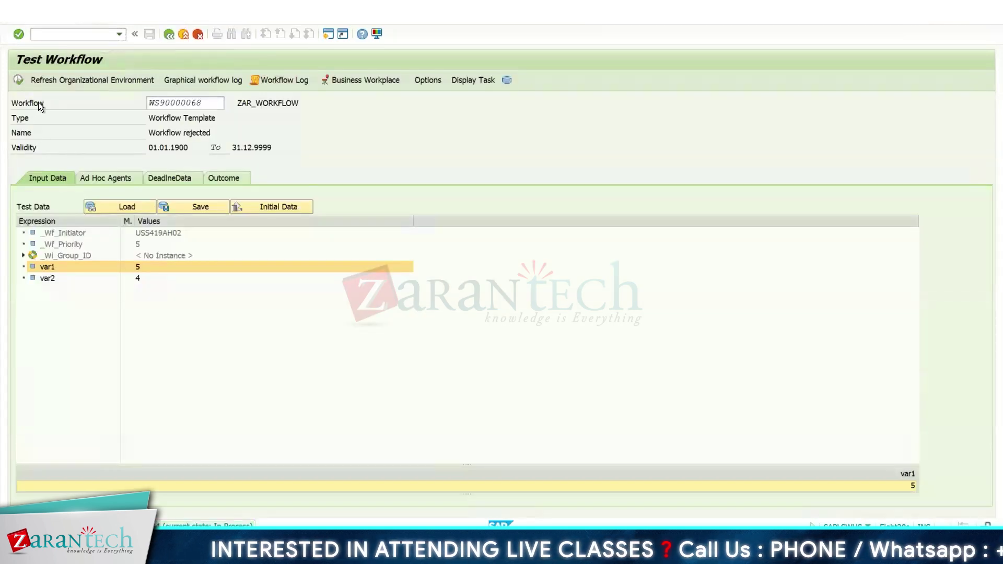
{"action": "left_click", "coordinate": [282, 79]}
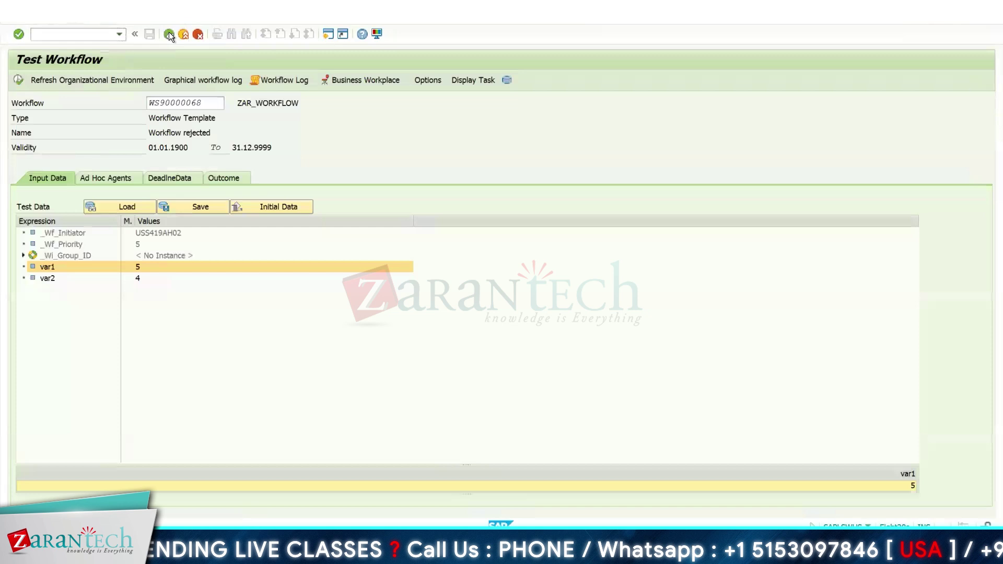
{"action": "left_click", "coordinate": [168, 34]}
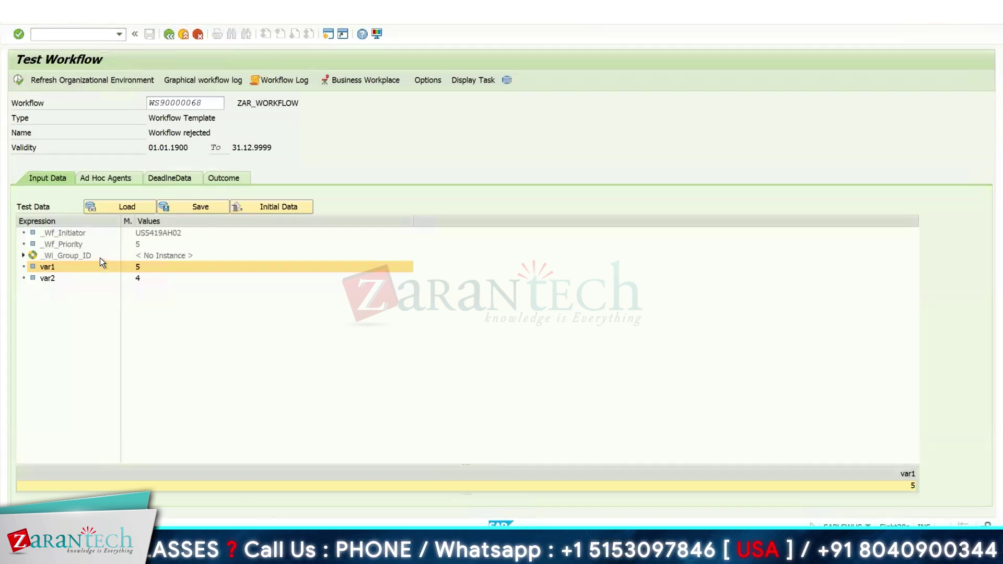
- Set var1 back to 2, execute the workflow test, and return to the workflow's graphical model
{"action": "left_click", "coordinate": [143, 266]}
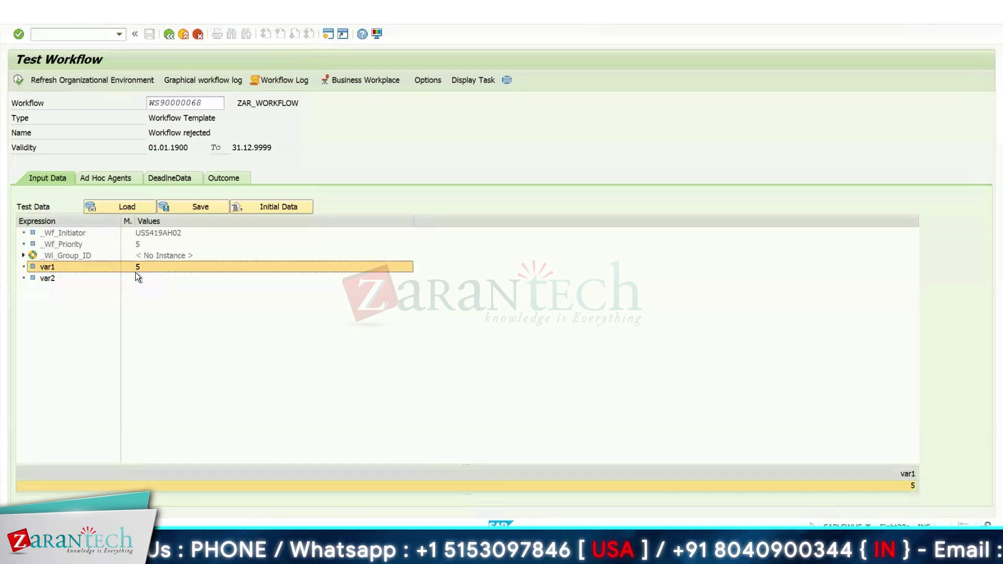
{"action": "left_click", "coordinate": [130, 485]}
{"action": "type", "text": "2"}
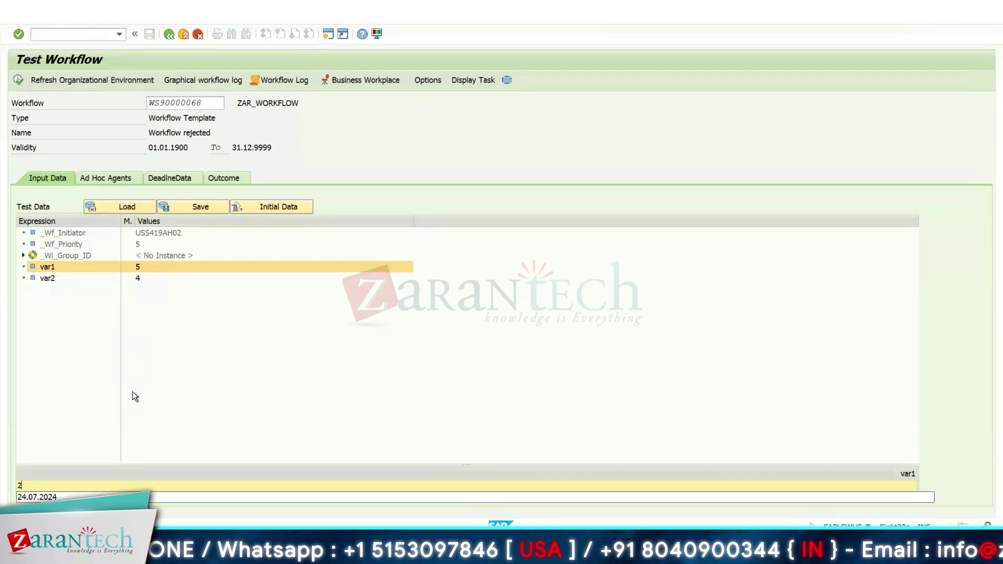
{"action": "key", "text": "Return"}
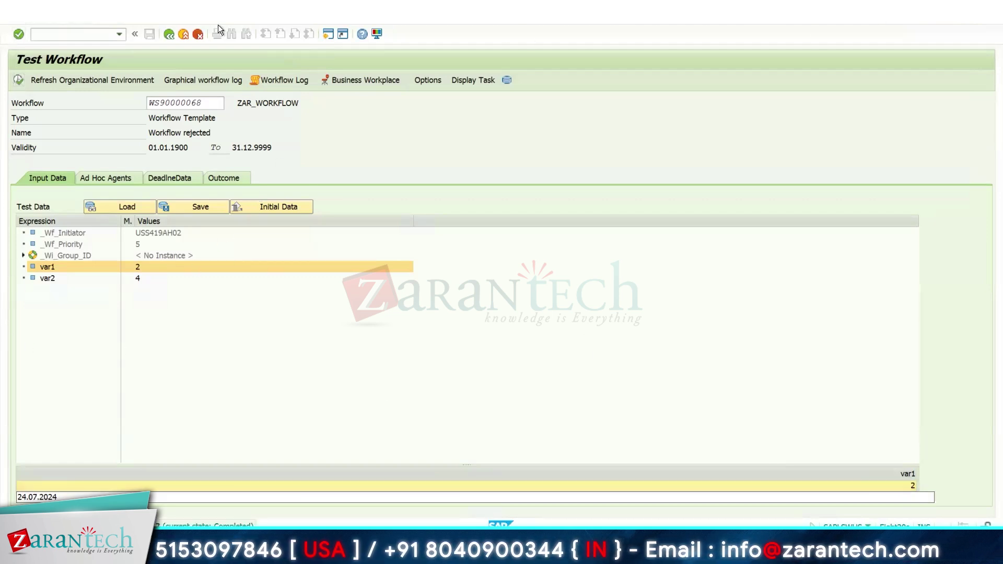
{"action": "left_click", "coordinate": [166, 35]}
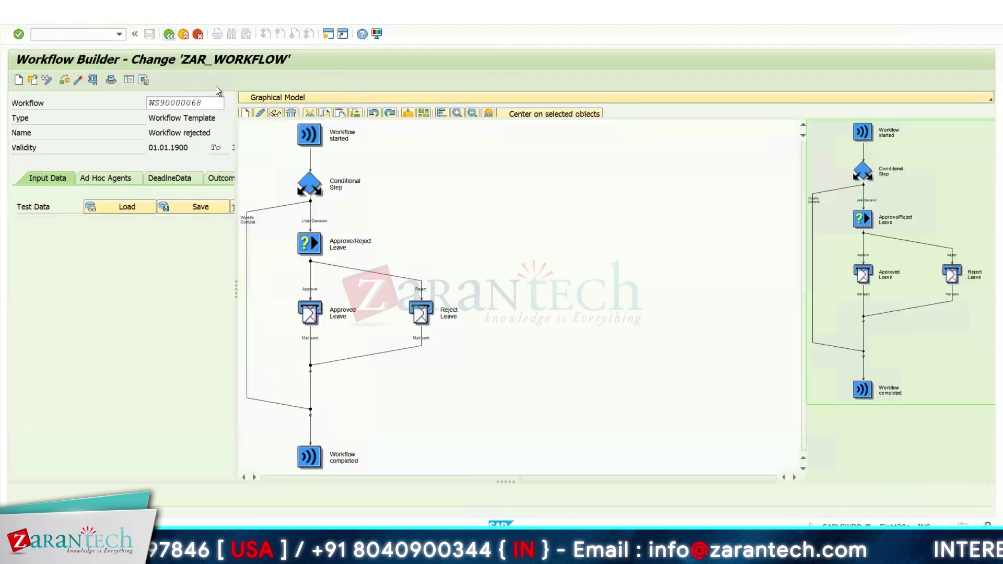